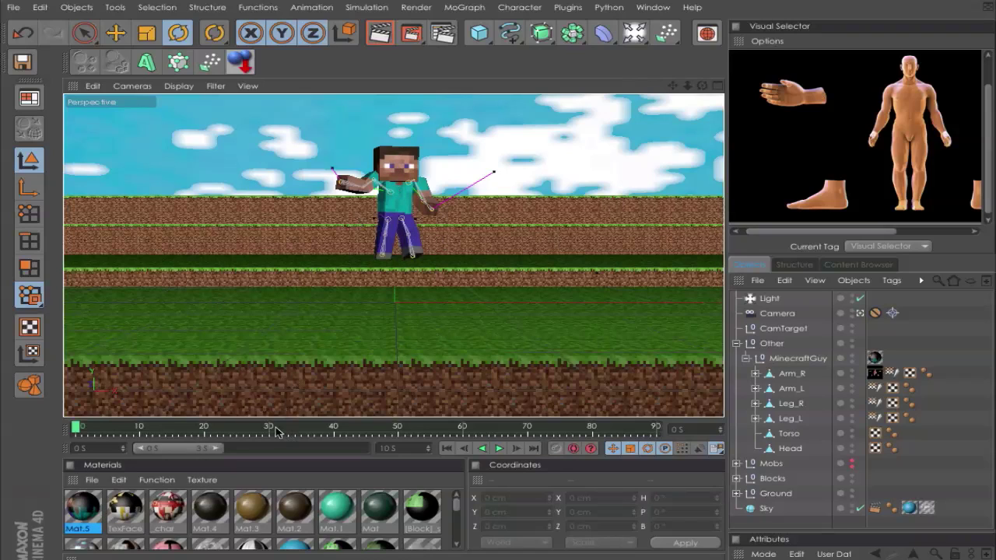
Step: Load char.png from the mob folder as the Color texture of material Mat.5, copying the image to the document location
click(84, 533)
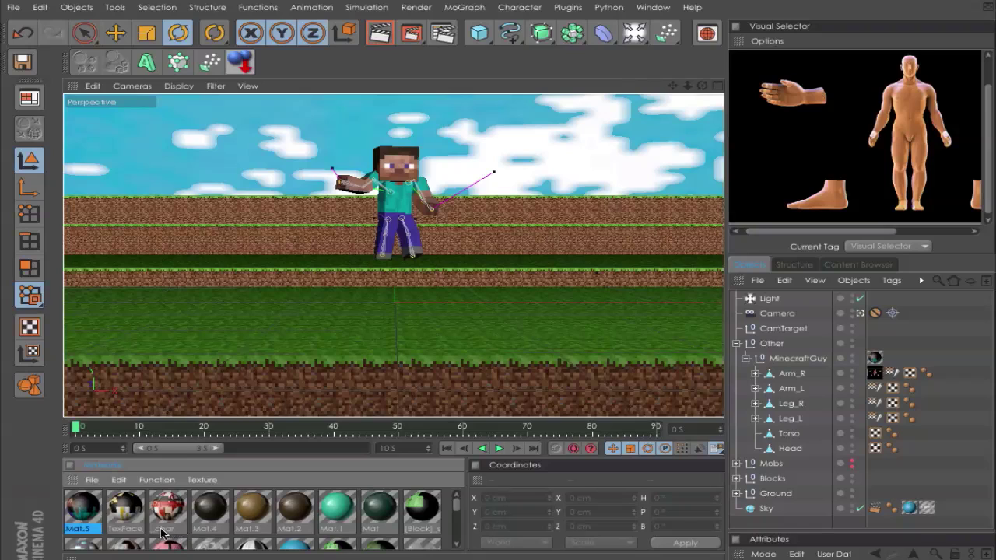
click(178, 511)
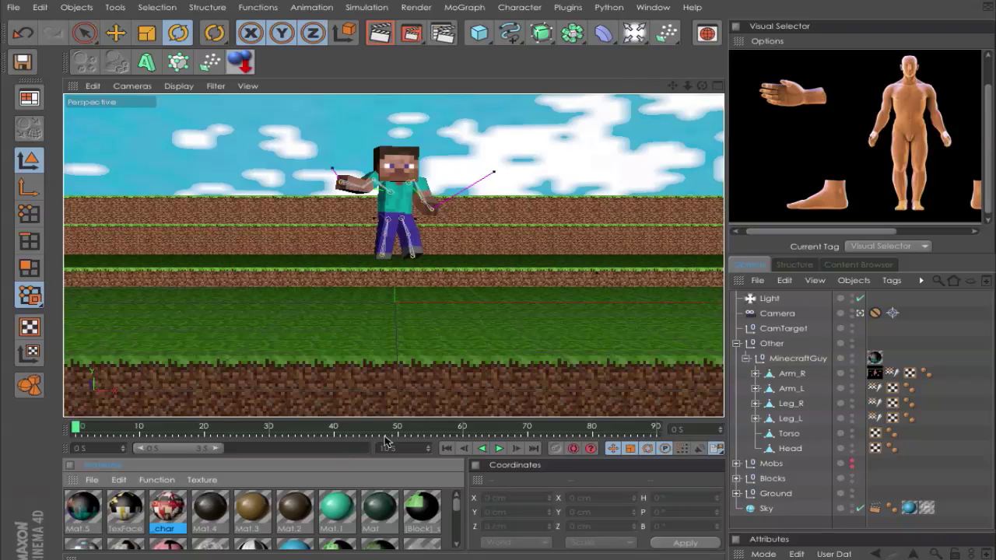
click(71, 514)
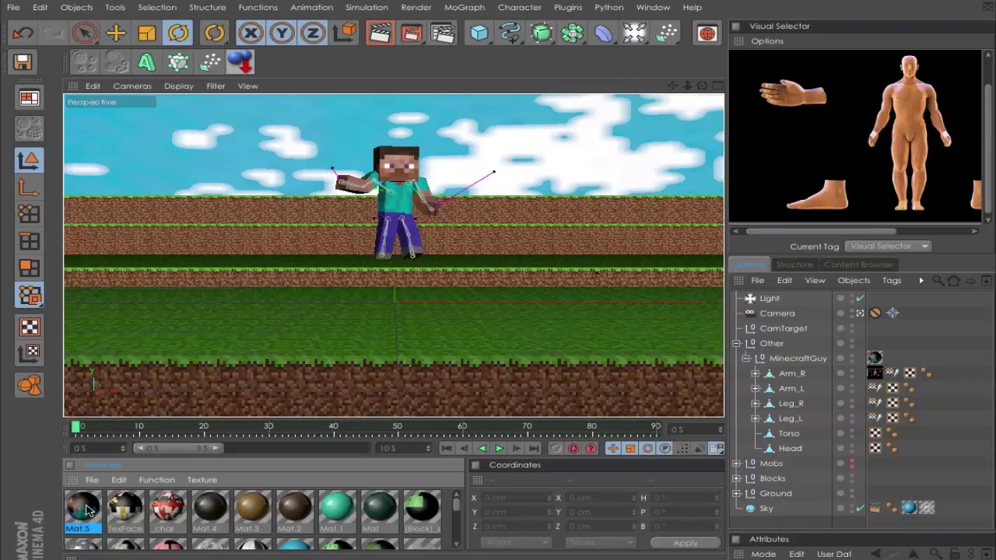
double_click(88, 512)
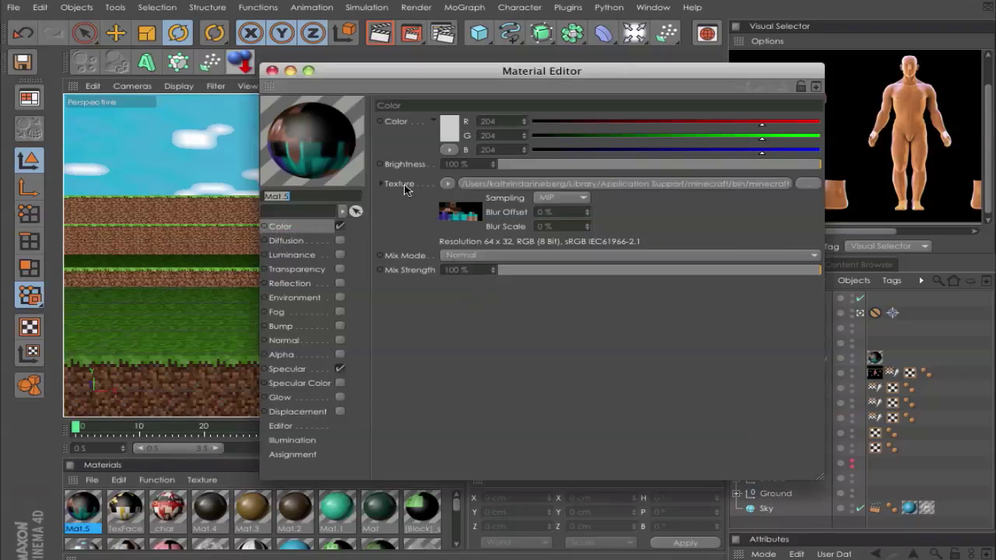
click(808, 184)
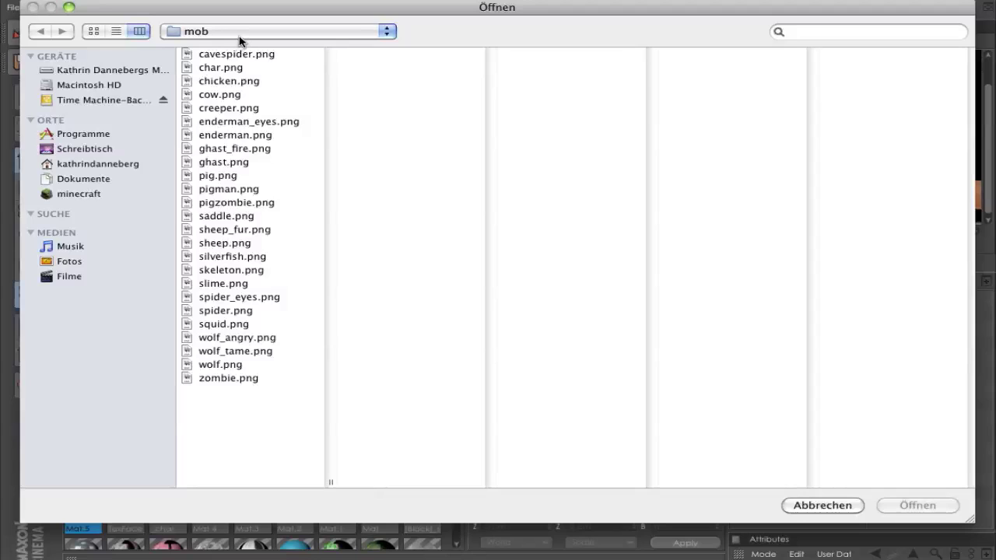
click(199, 69)
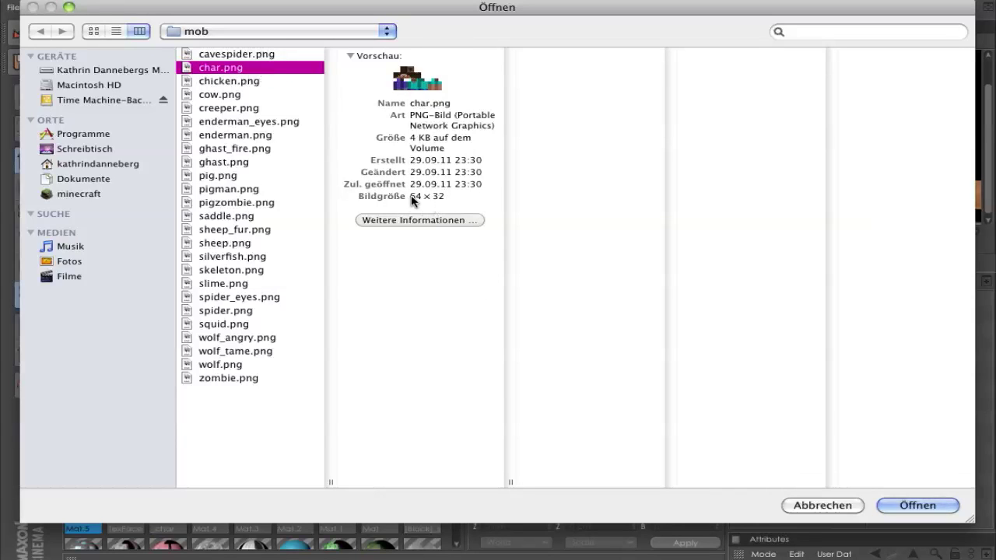
triple_click(442, 196)
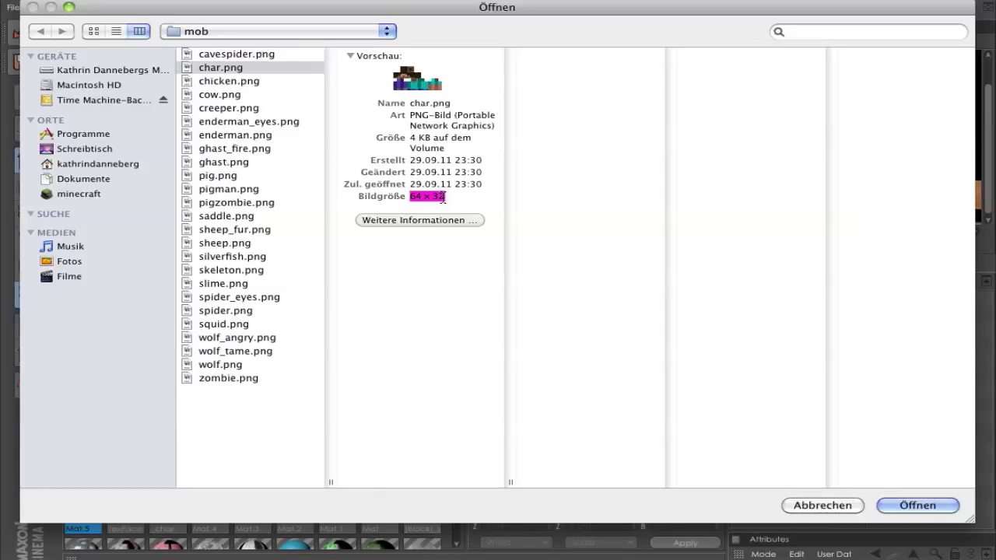
click(442, 199)
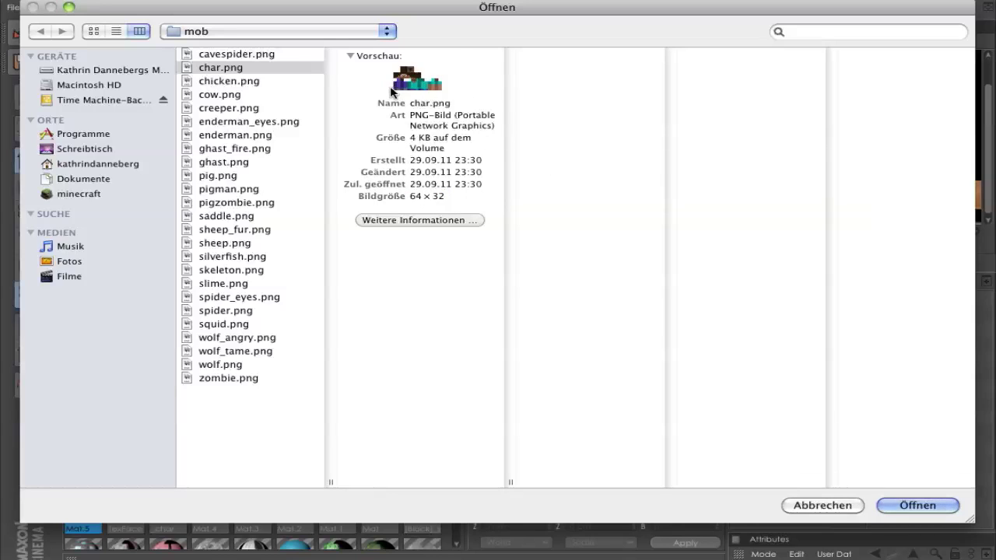
click(918, 507)
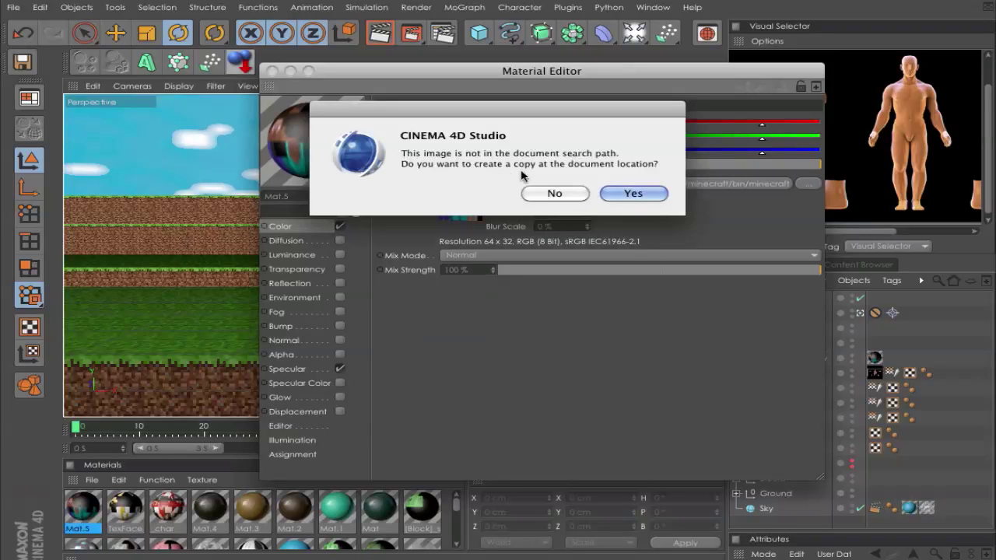
click(635, 194)
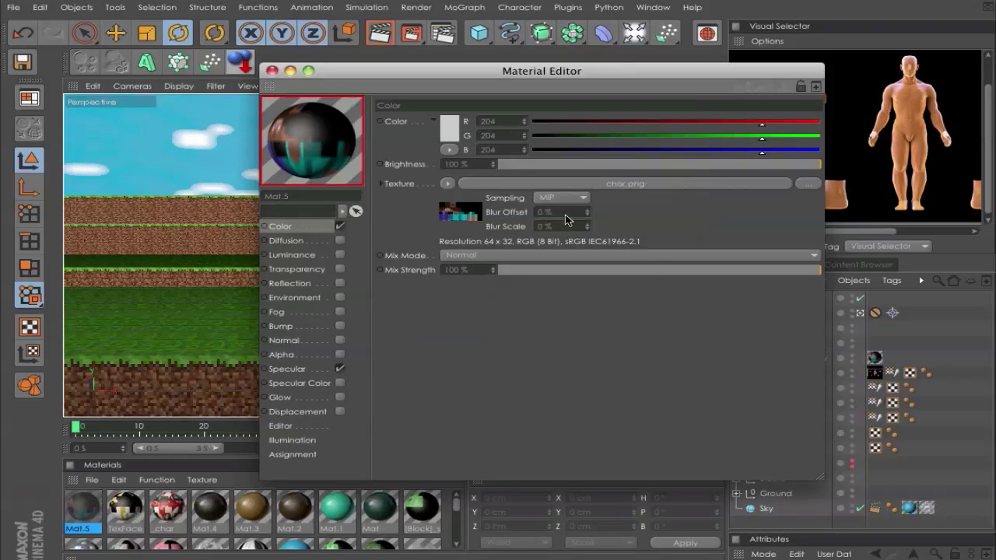
click(272, 71)
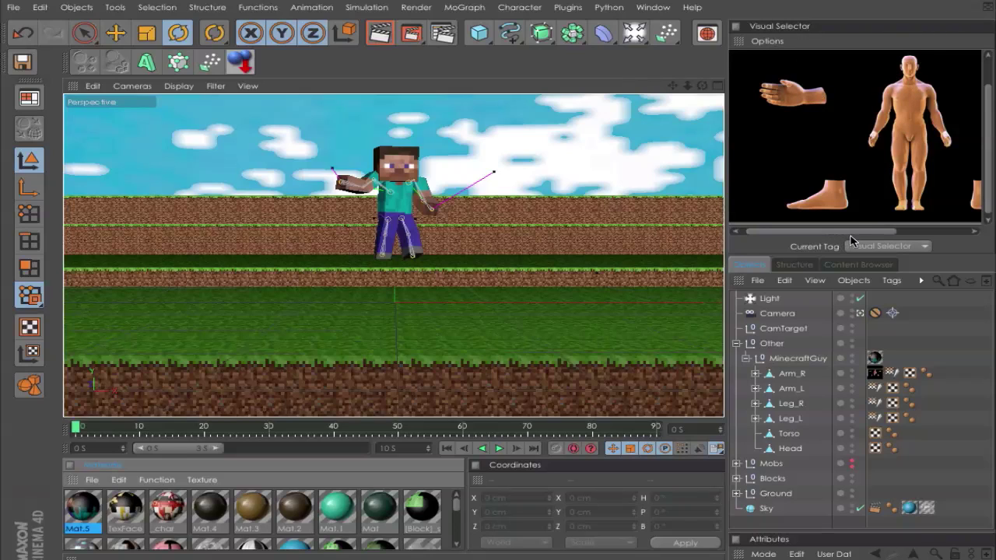
Step: Try tilting the whole MinecraftGuy to a pitch of about 134°, undo the rotation and clear the selection
drag(846, 229, 891, 227)
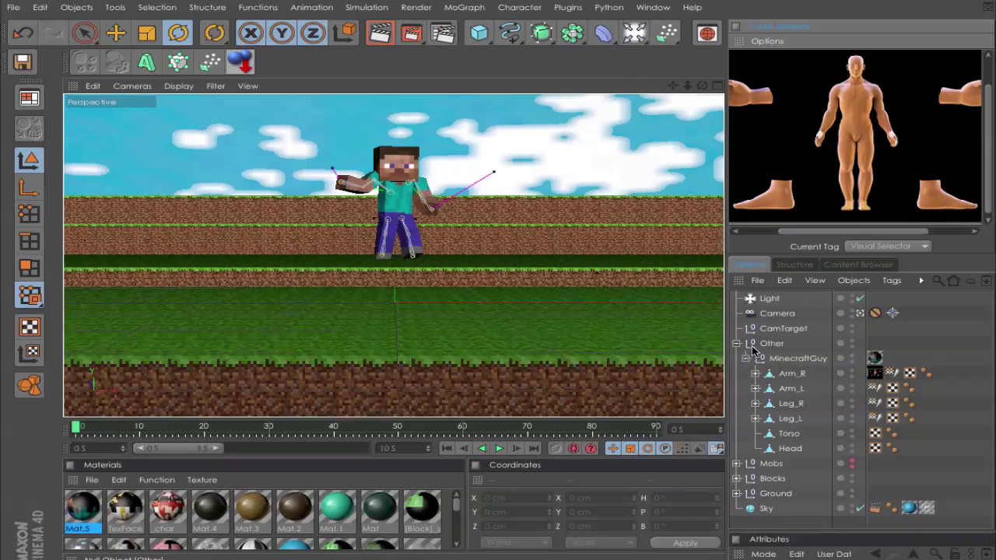
click(800, 359)
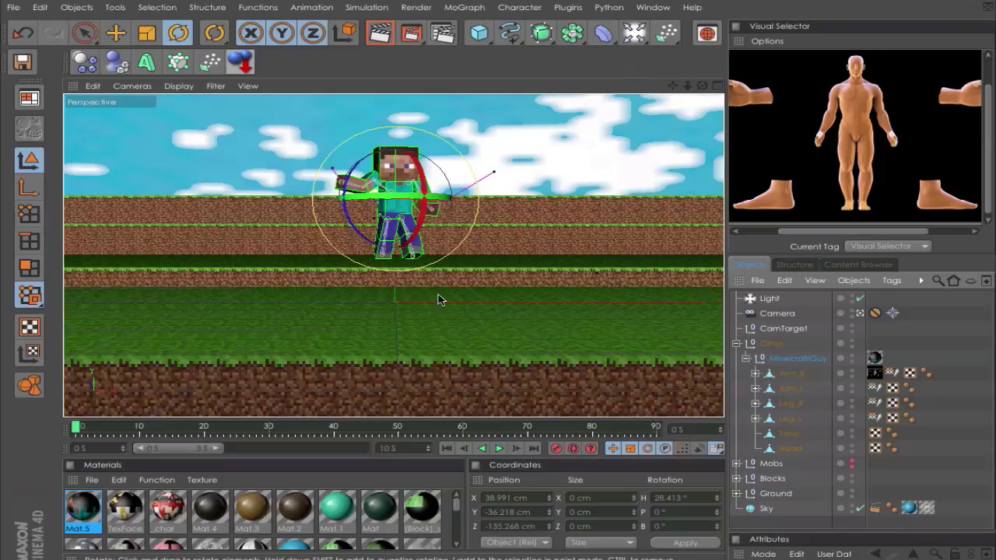
drag(417, 246, 265, 274)
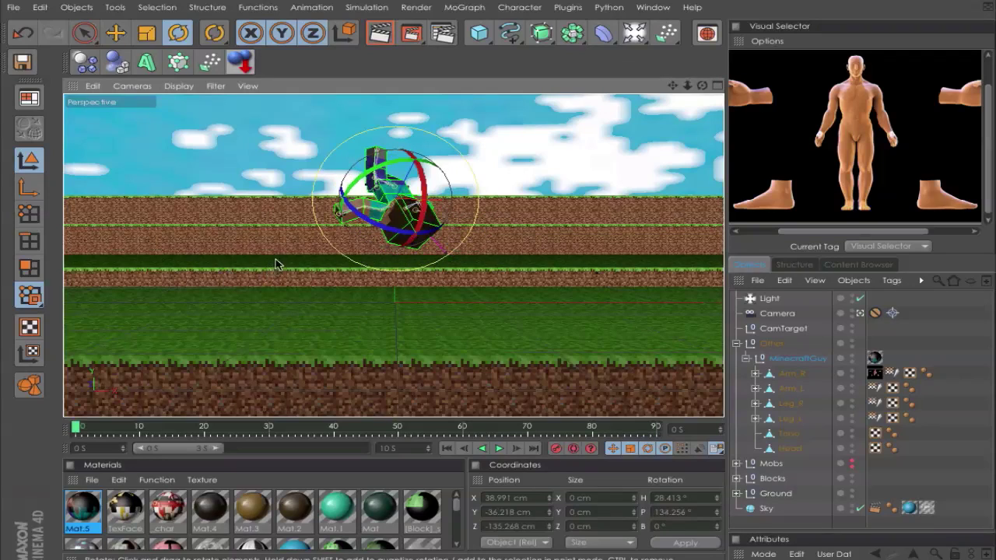
click(23, 33)
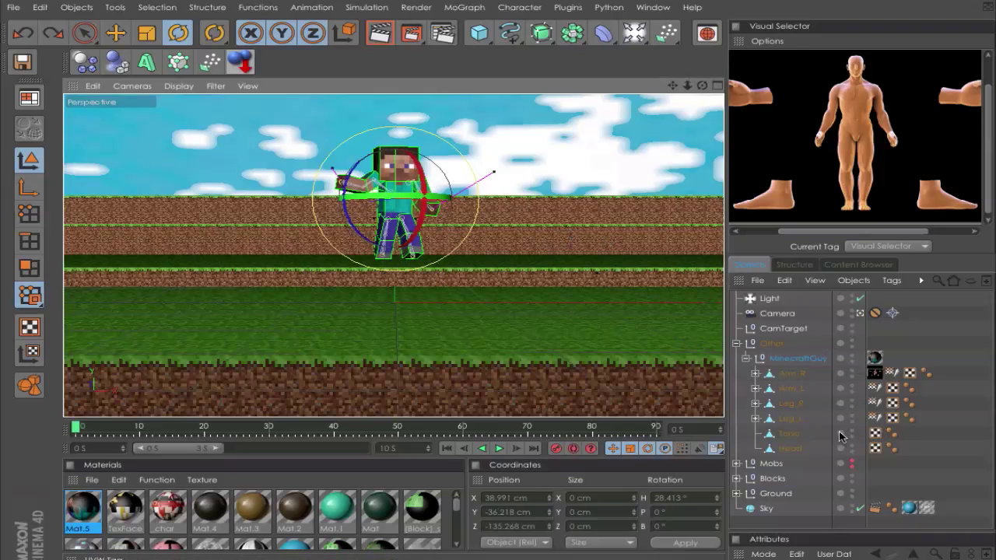
key(ctrl+shift+a)
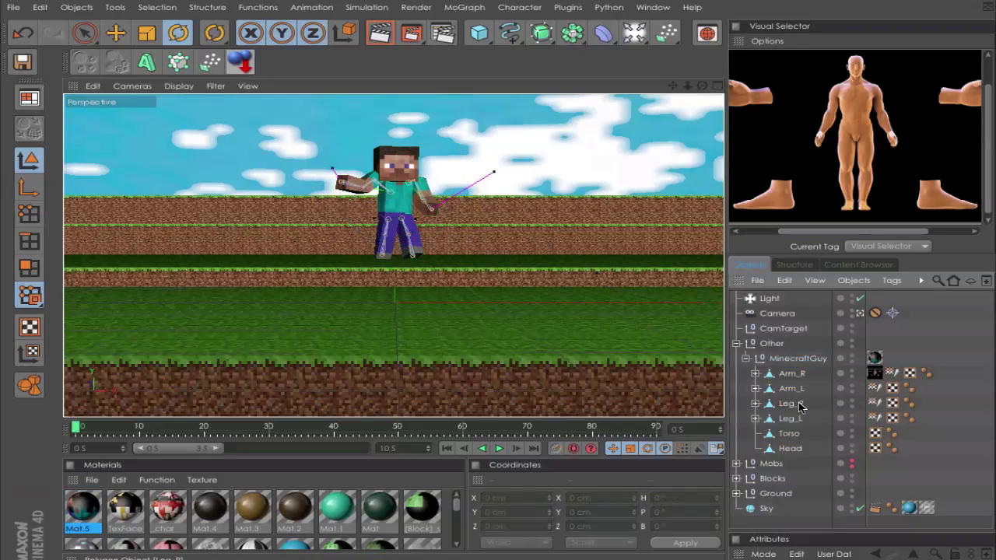
Step: Swing the character's Leg_R to a pitch of about -68.5° and deselect it
click(795, 405)
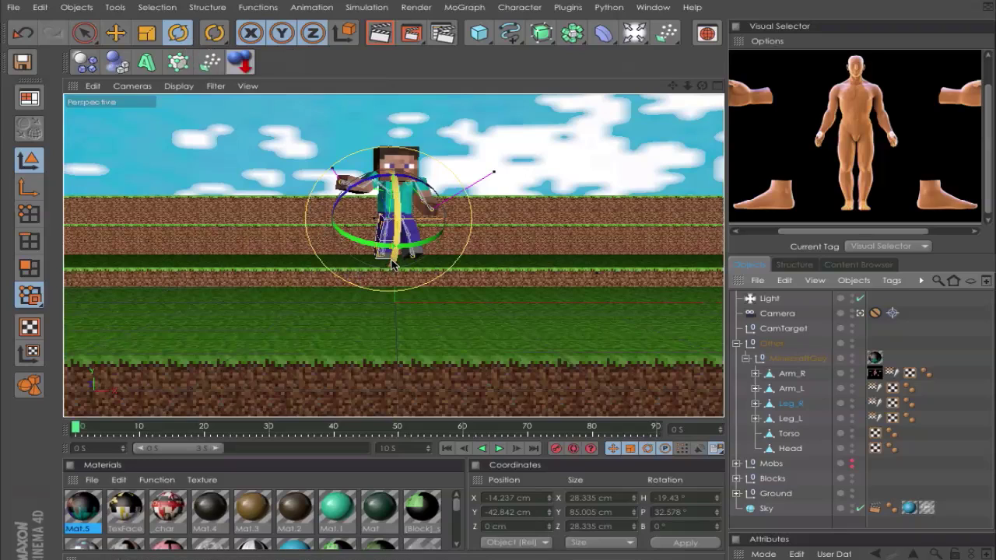
drag(393, 265, 467, 277)
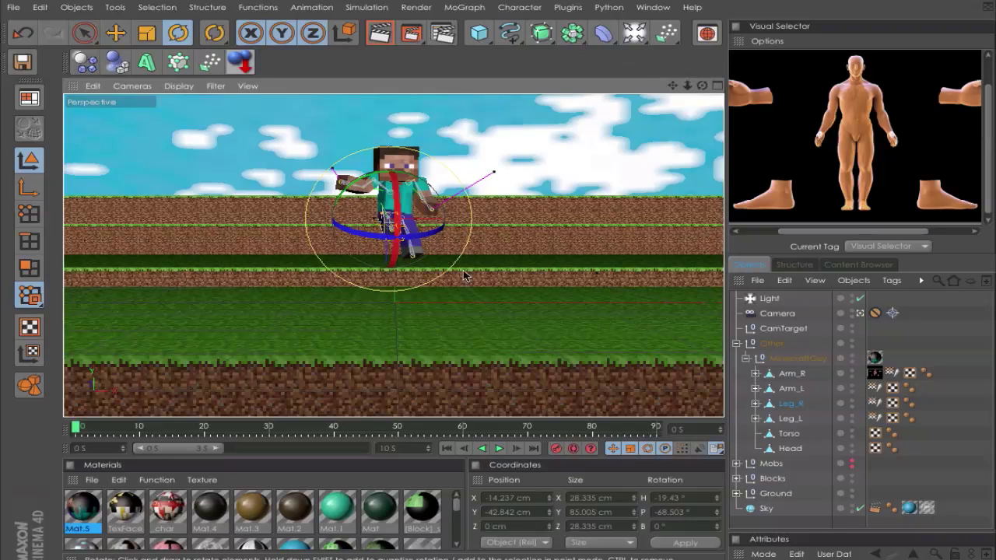
click(483, 328)
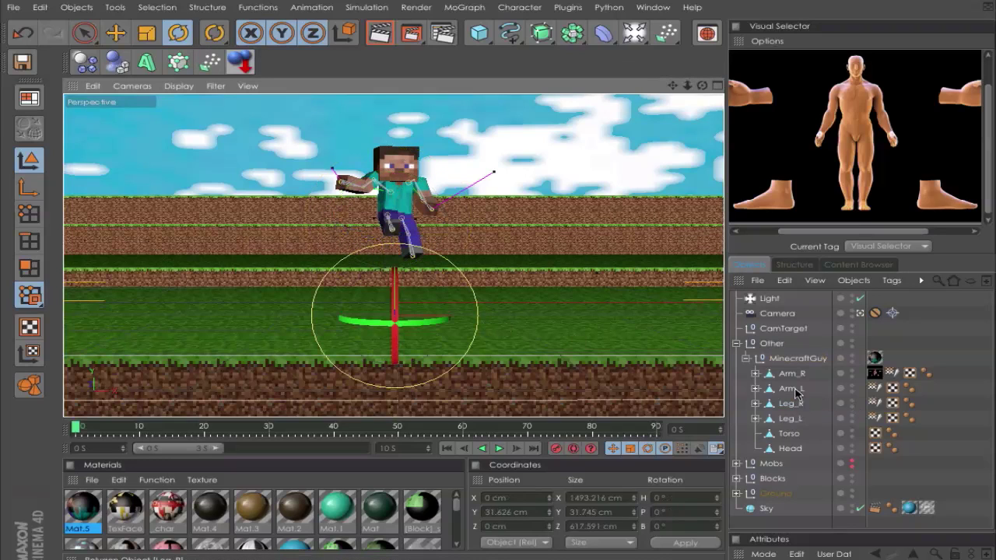
Step: Rotate the character's Arm_R so the arm is raised beside the head, and deselect it
click(791, 374)
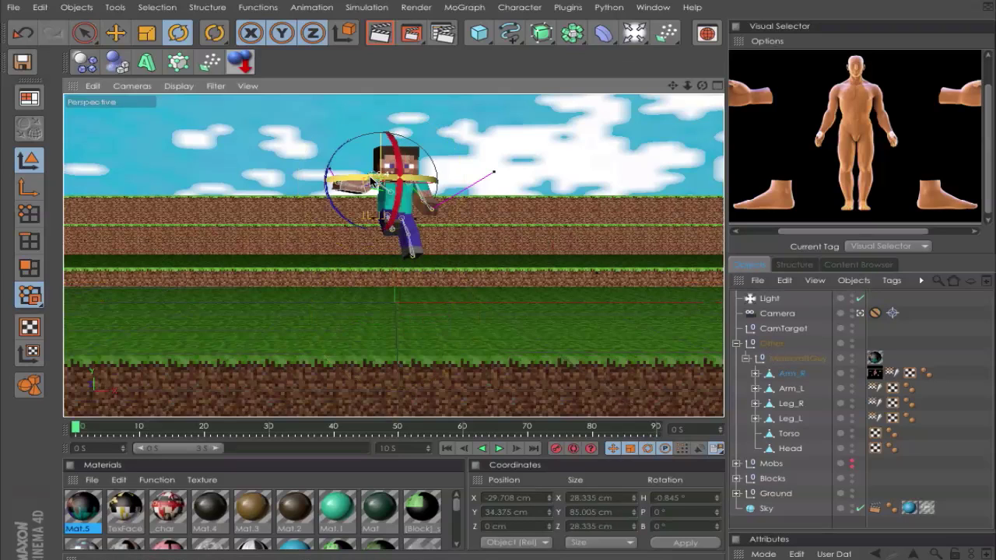
drag(330, 184, 400, 180)
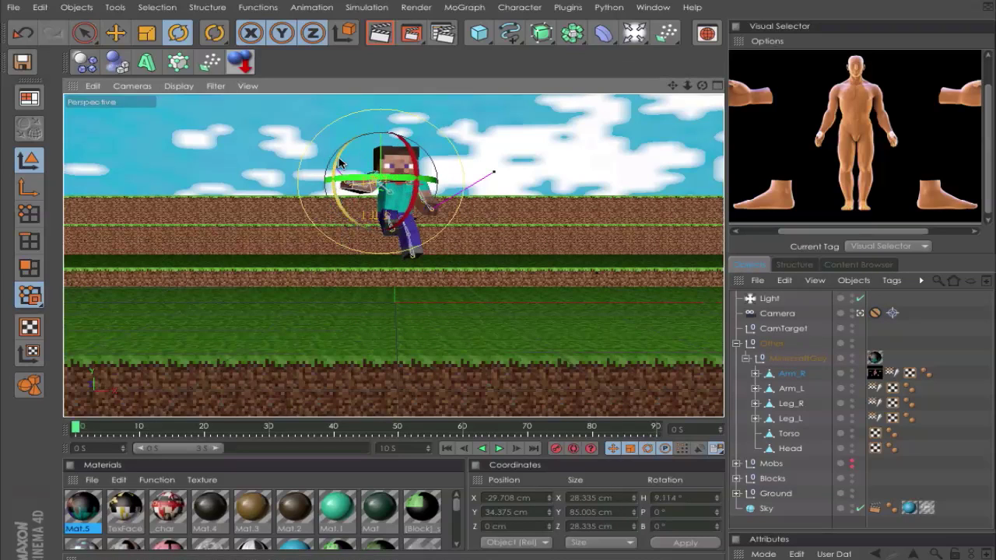
drag(348, 157, 356, 143)
click(500, 184)
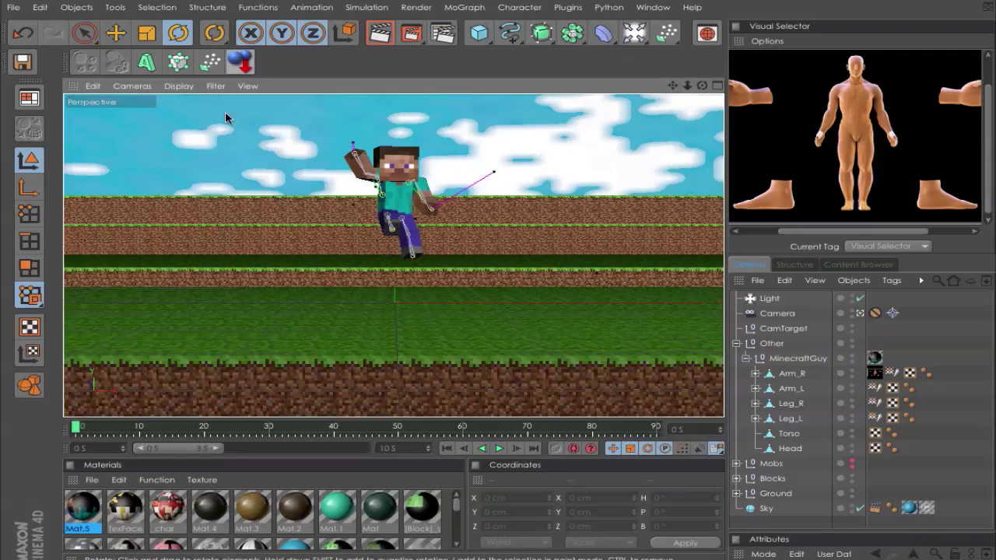
Step: Undo the Arm_R and Leg_R rotations to restore the character's original pose
click(24, 34)
click(24, 34)
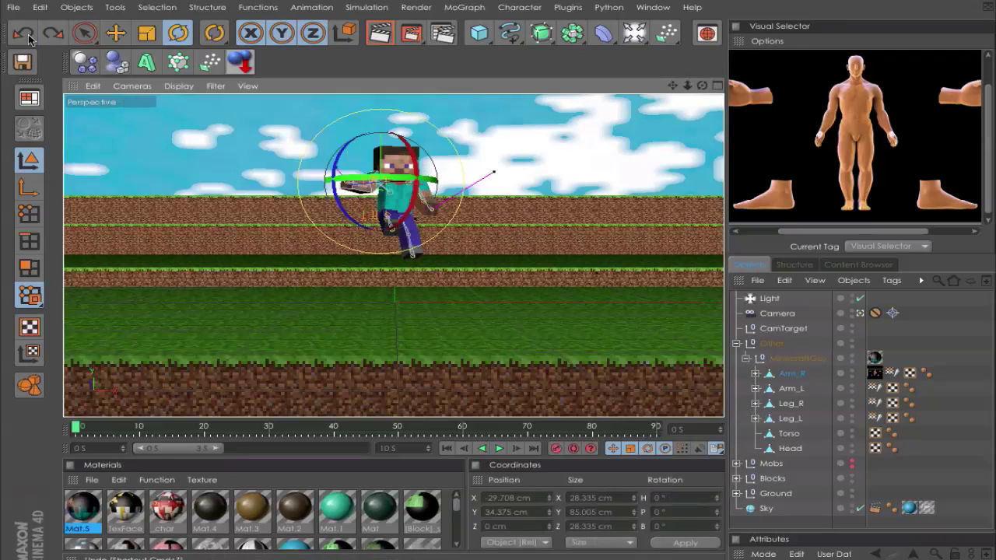
click(28, 36)
click(28, 37)
click(28, 36)
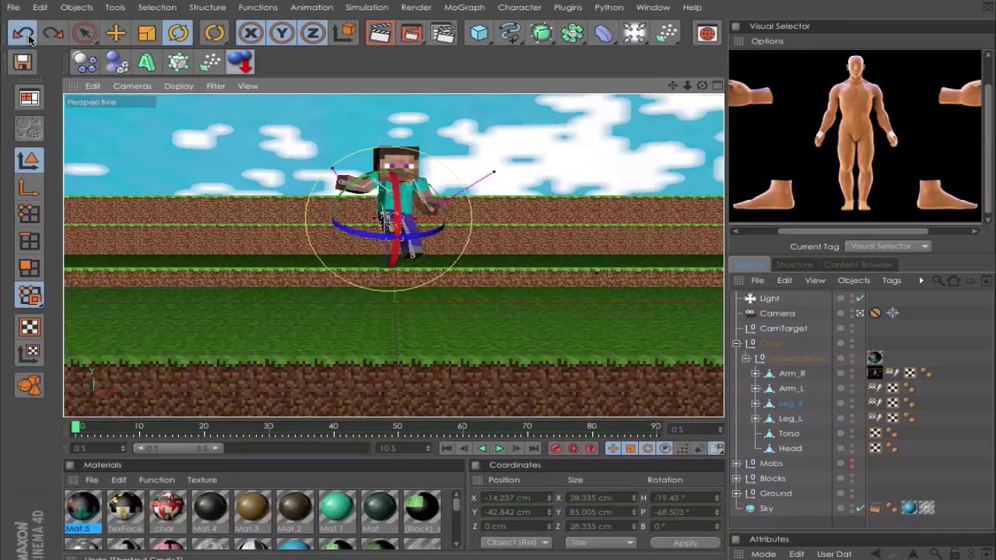
click(28, 36)
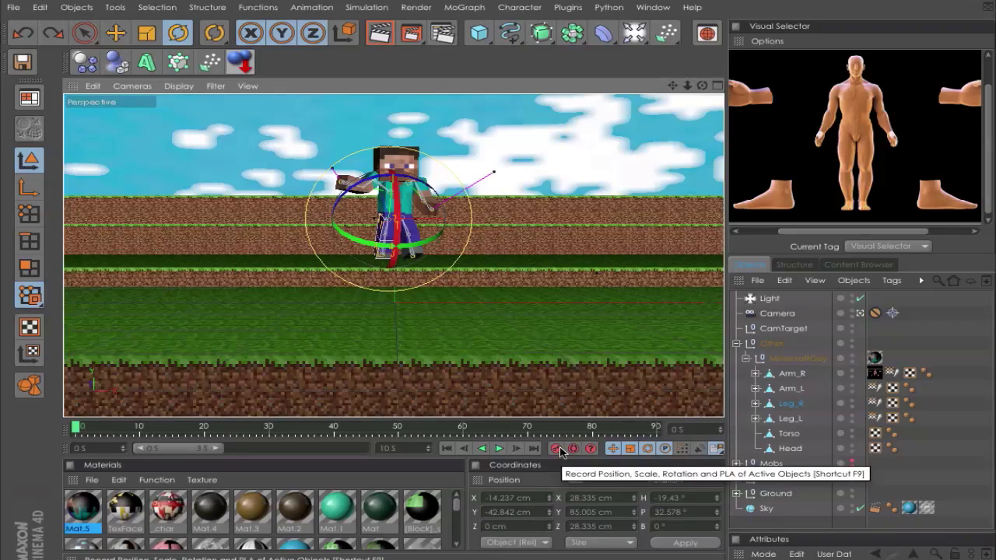
Step: Record a keyframe for Leg_R at 0 s and set the 5 s timeline to 2 s with its preview range widened to about 4.5 s
click(560, 449)
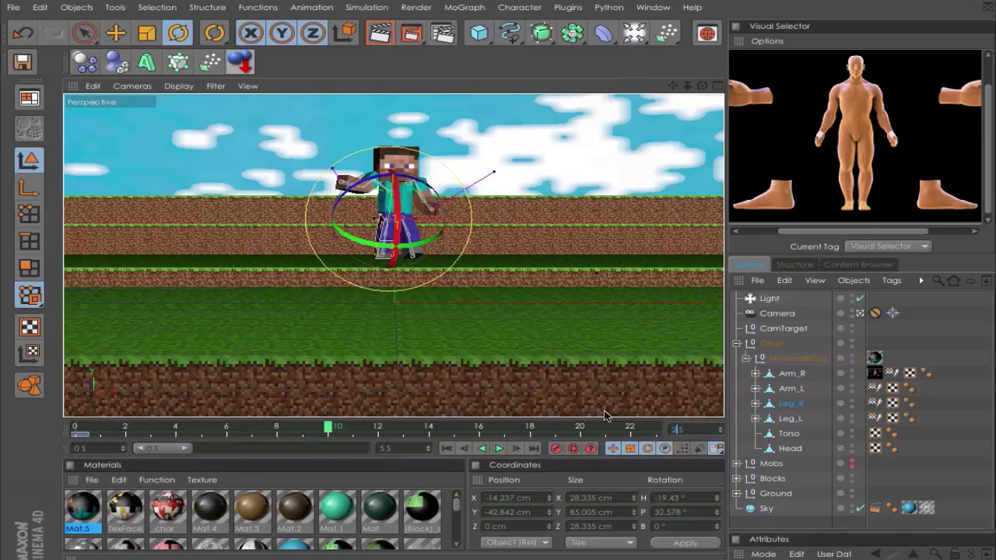
key(Return)
drag(187, 450, 376, 449)
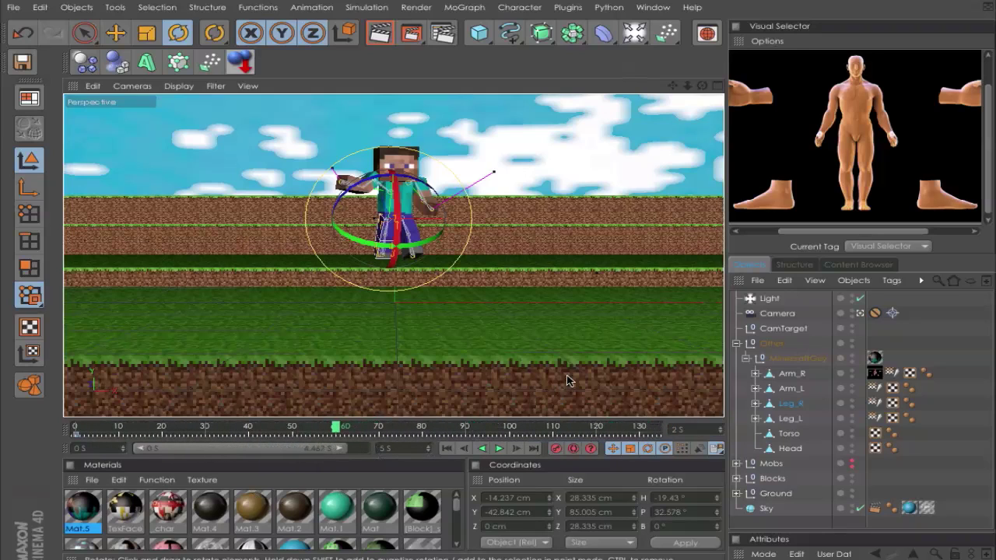
Step: Move the whole MinecraftGuy closer to the camera, to about X 32.6 cm and Z -422.4 cm
click(801, 358)
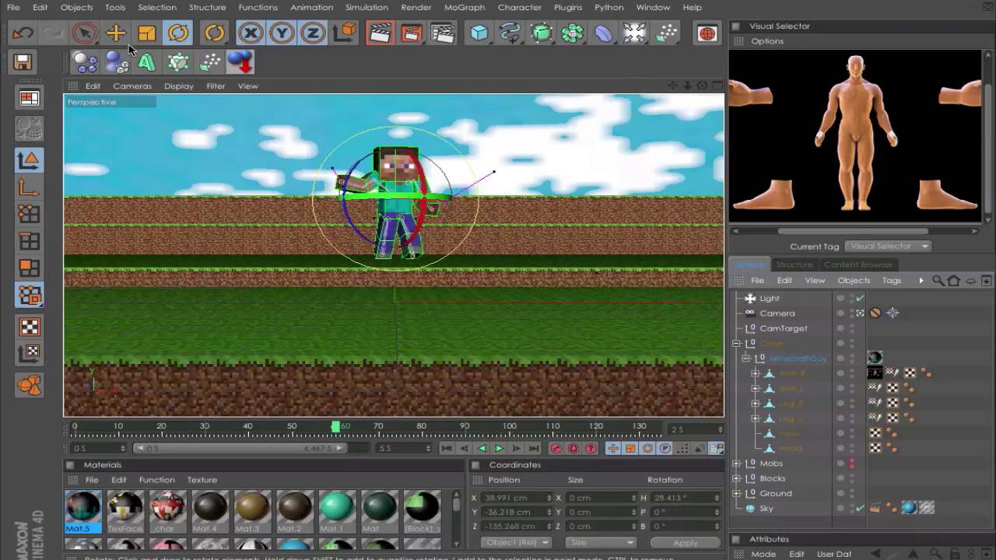
click(116, 33)
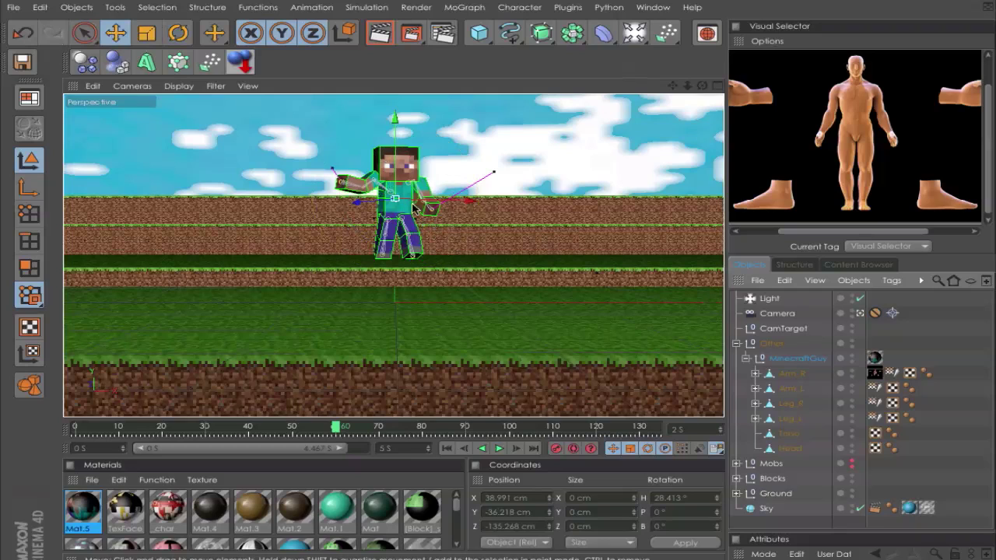
mouse_move(394, 200)
mouse_down()
mouse_move(476, 200)
mouse_move(381, 207)
mouse_up()
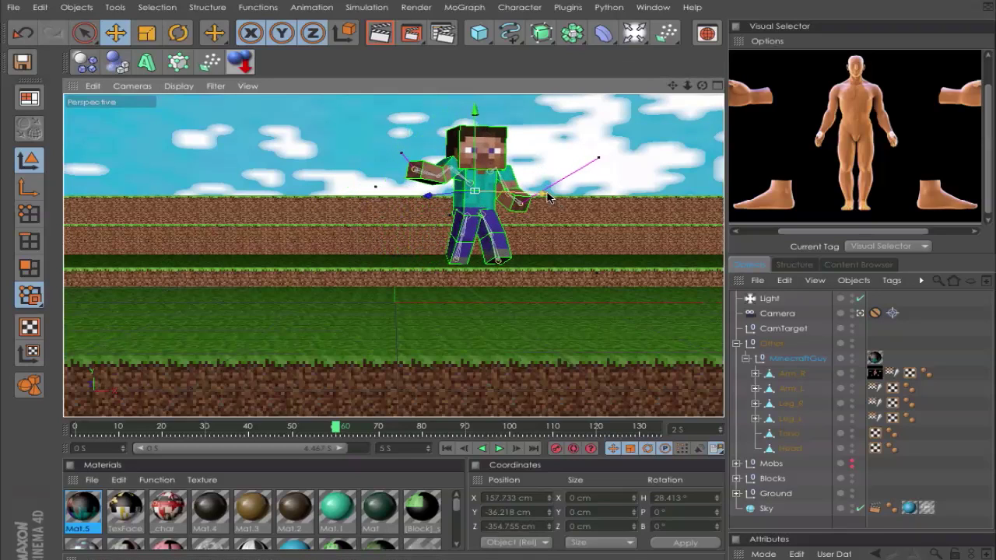
drag(542, 193, 448, 190)
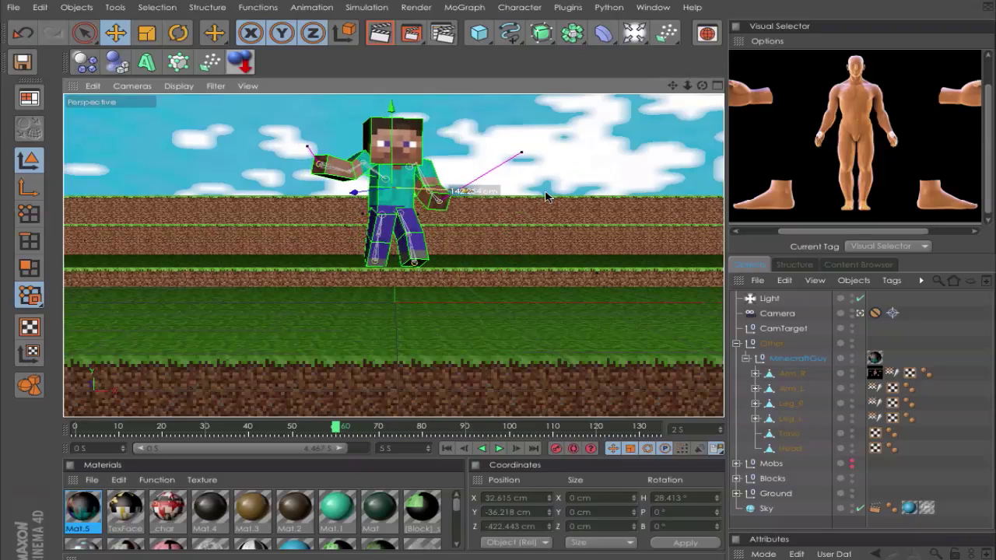
drag(546, 197, 547, 197)
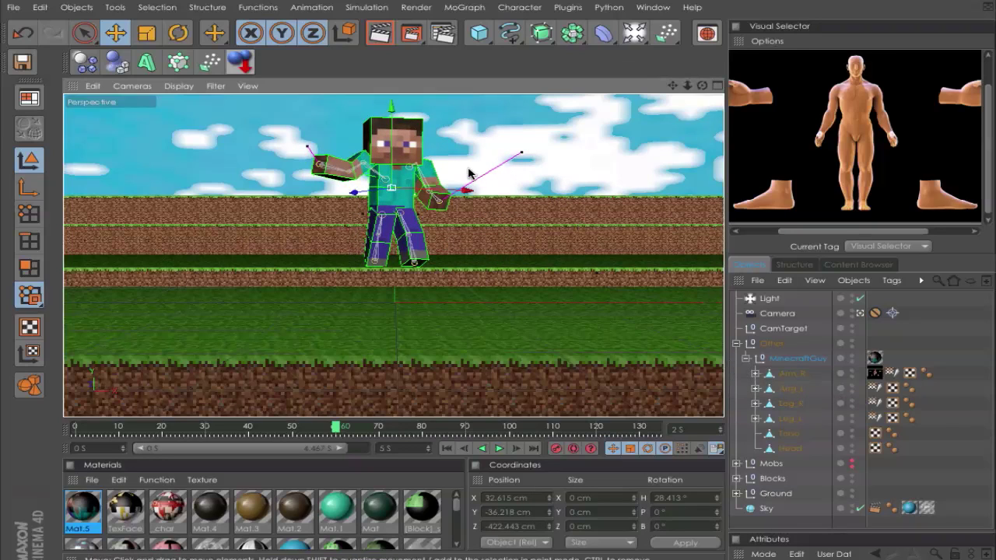
Step: Rotate the whole MinecraftGuy forward to a pitch of about 106°
click(176, 32)
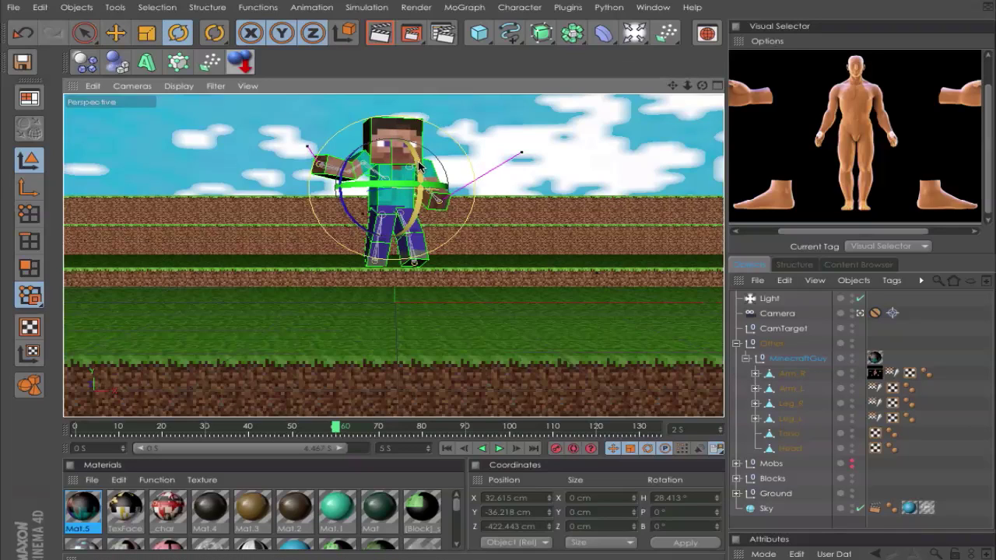
drag(419, 165, 414, 289)
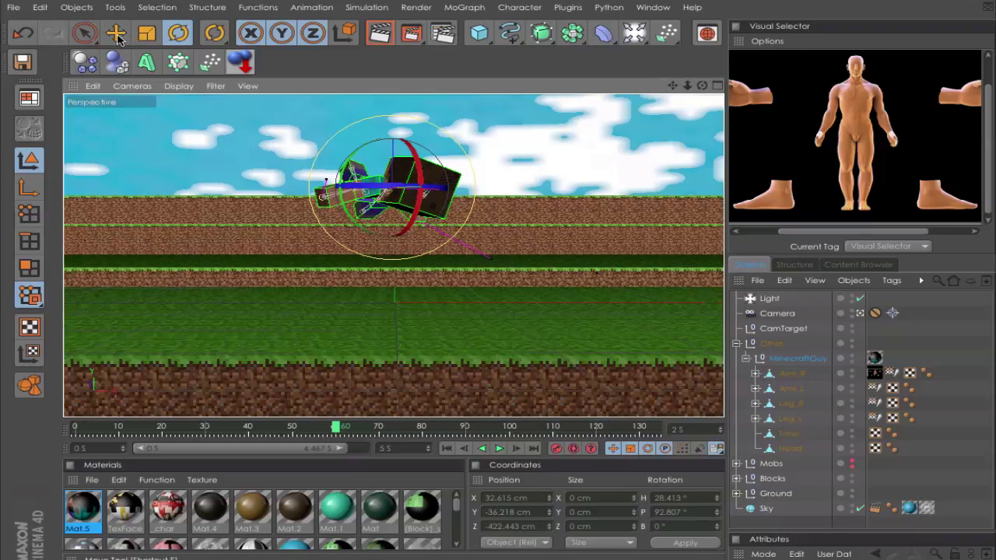
drag(420, 173, 416, 201)
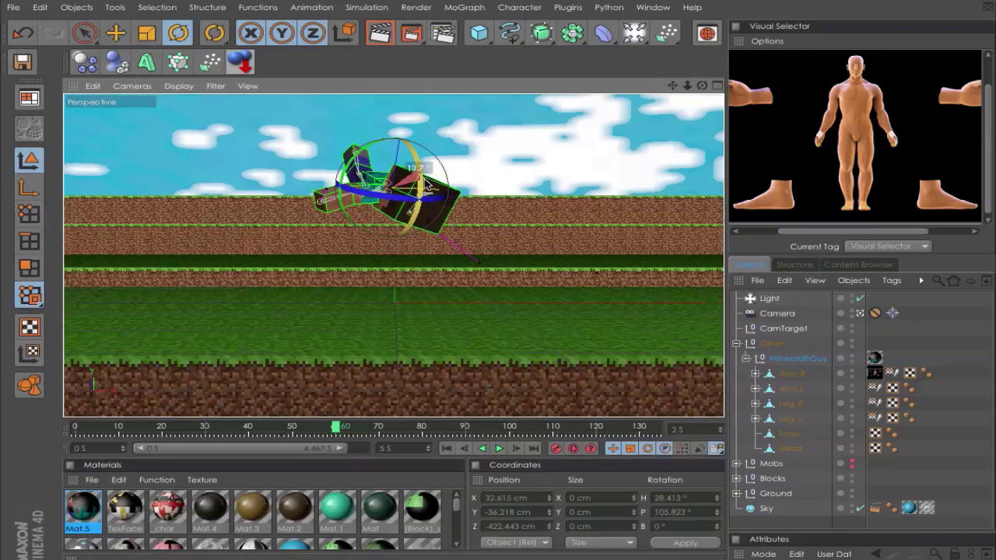
Step: Raise the whole MinecraftGuy to about X 40.2, Y 7.2, Z -436.4 cm and record its keyframe at frame 50
click(123, 36)
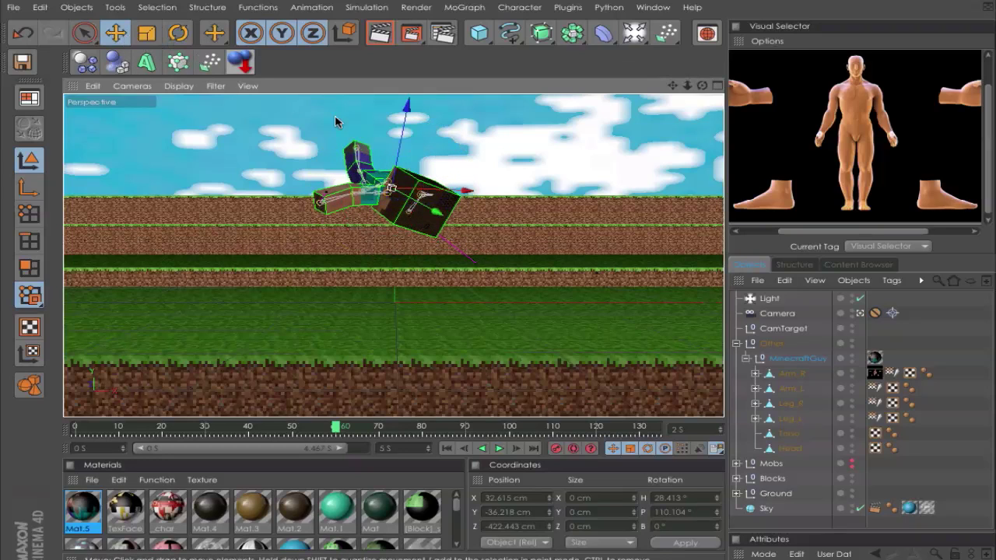
drag(403, 162, 409, 131)
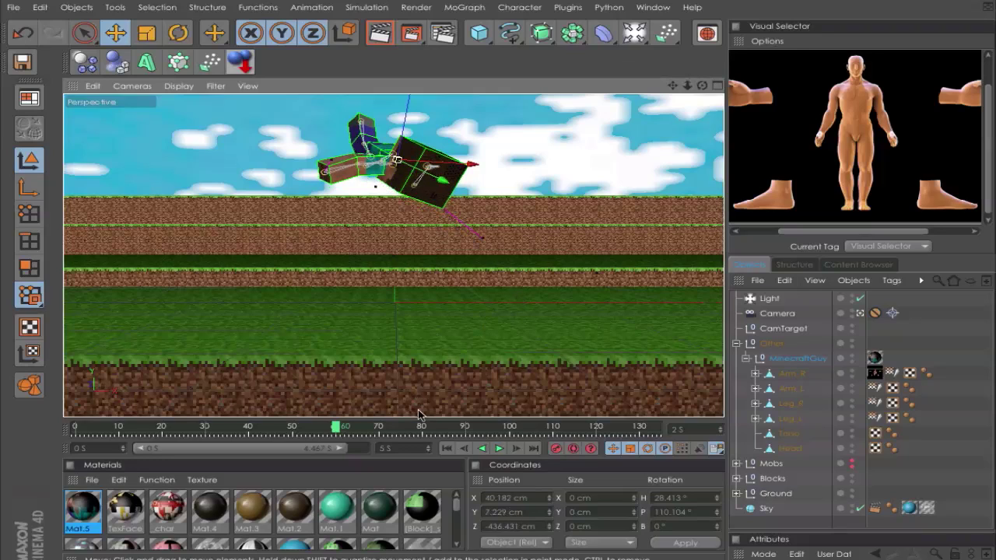
click(512, 428)
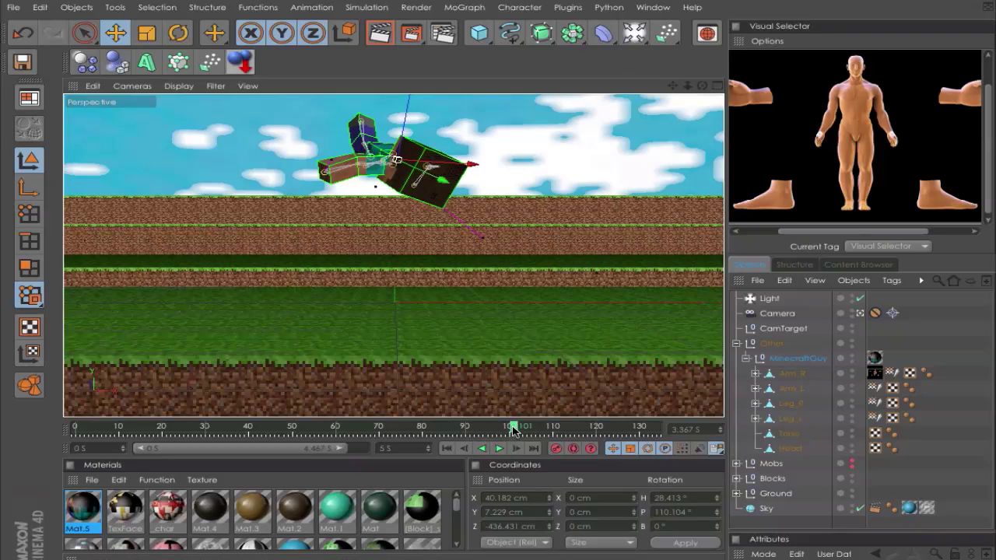
click(334, 428)
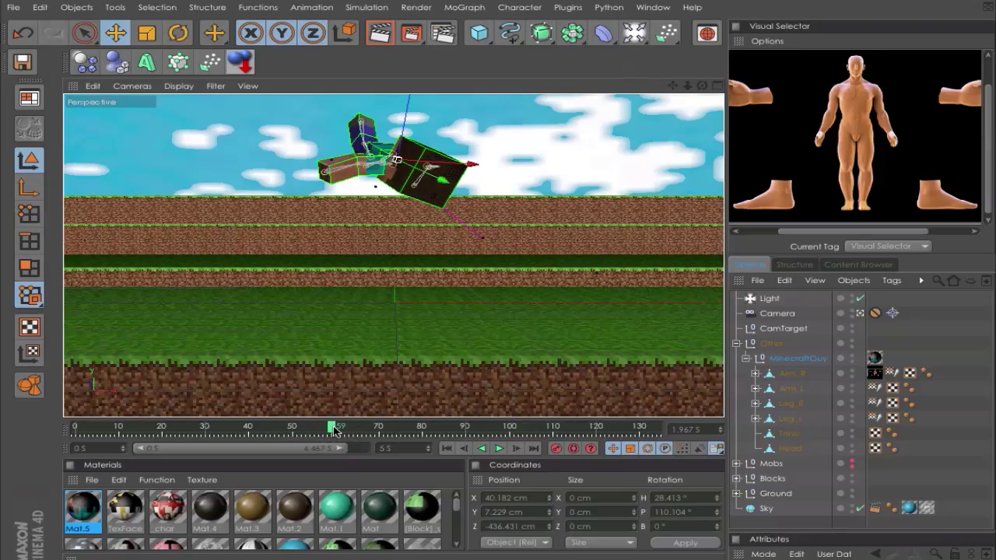
click(294, 430)
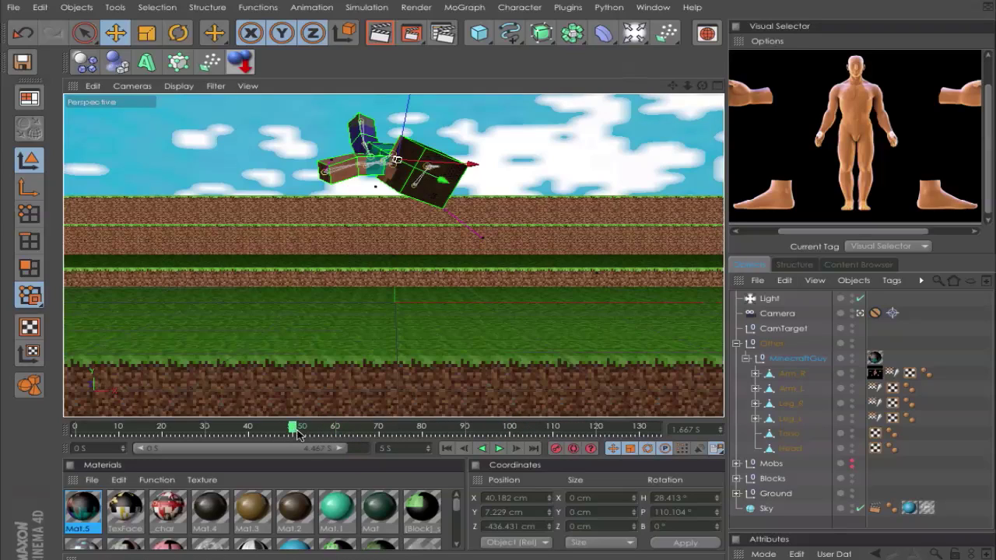
click(557, 451)
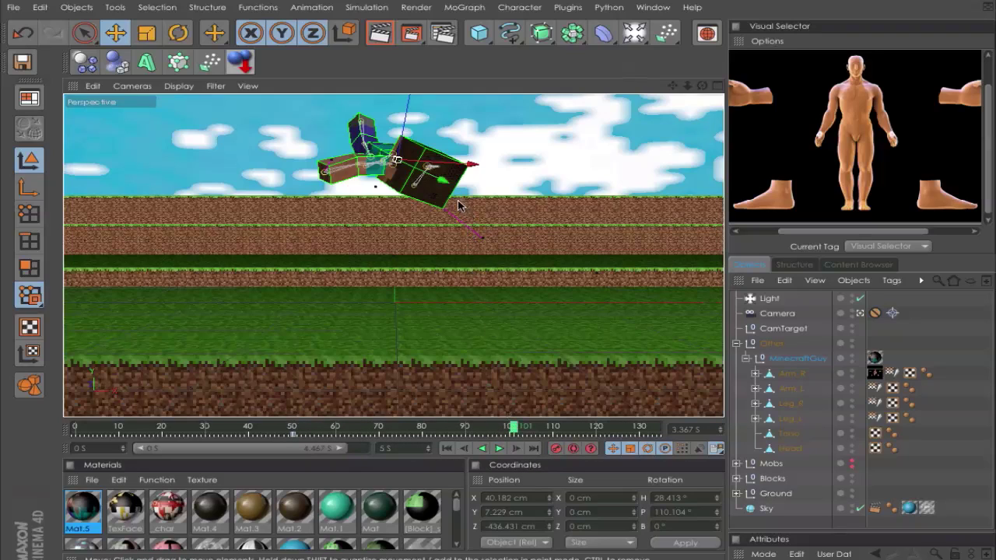
Step: Record a keyframe at frame 101 with the whole MinecraftGuy at about X 110, Y -46.5, Z -565.4 cm and pitched to about 247.8°
drag(326, 172, 377, 206)
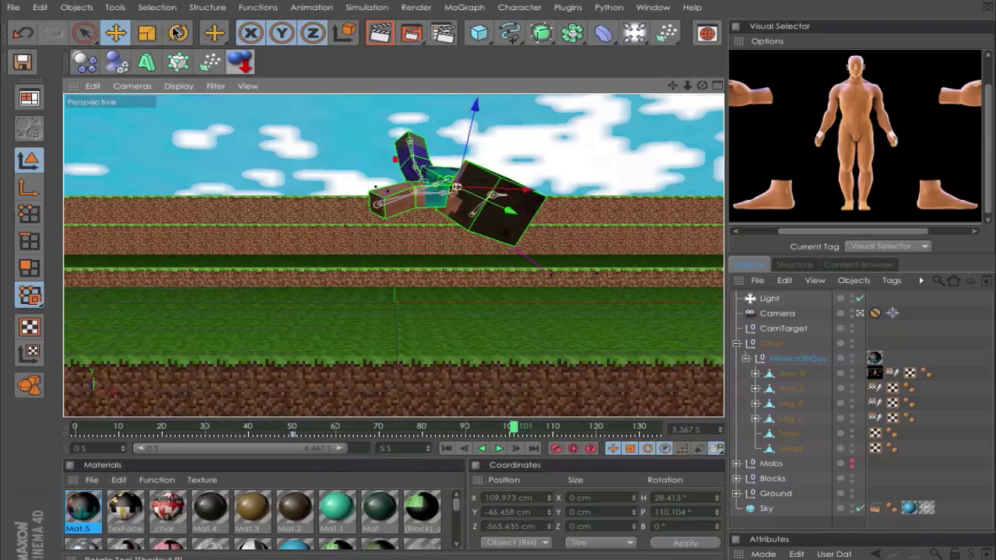
click(178, 33)
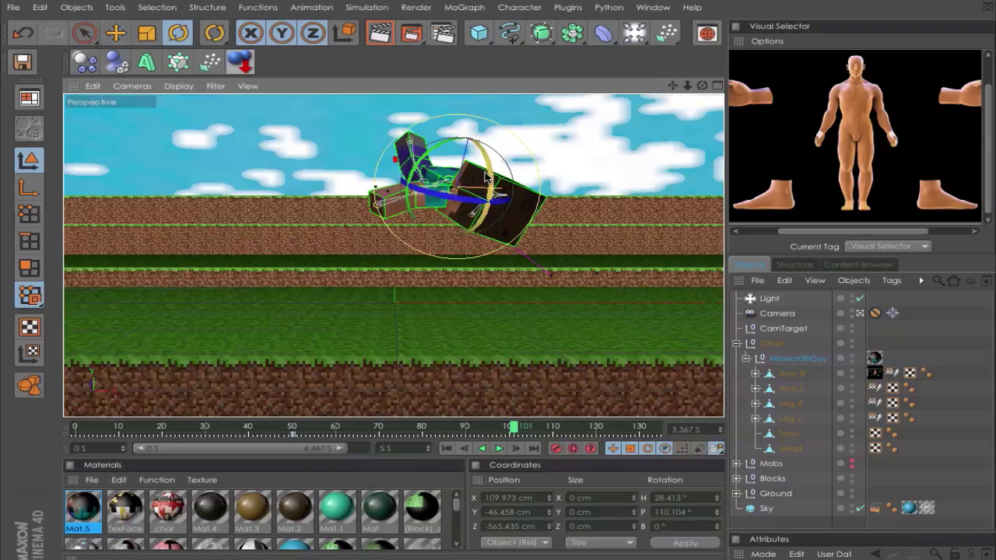
drag(490, 174, 437, 243)
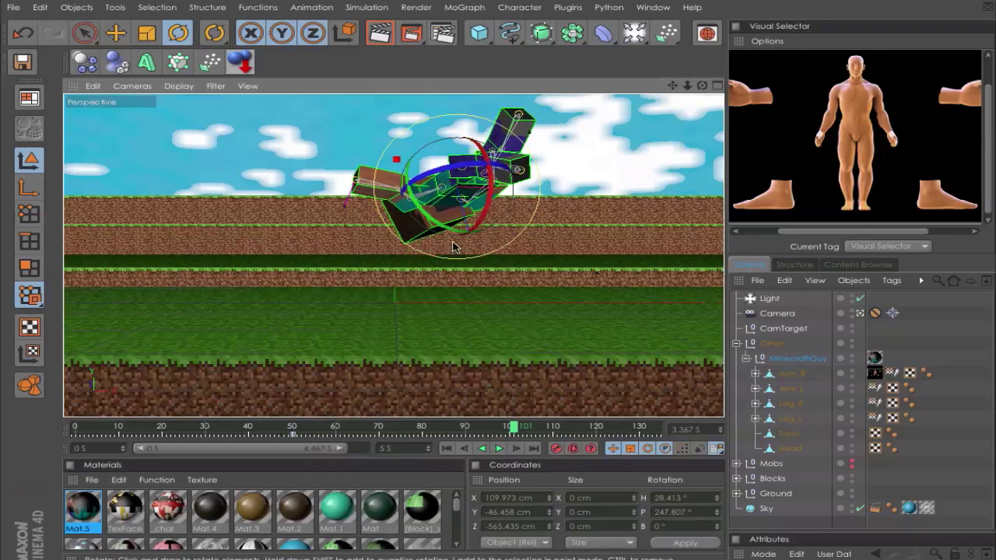
click(557, 450)
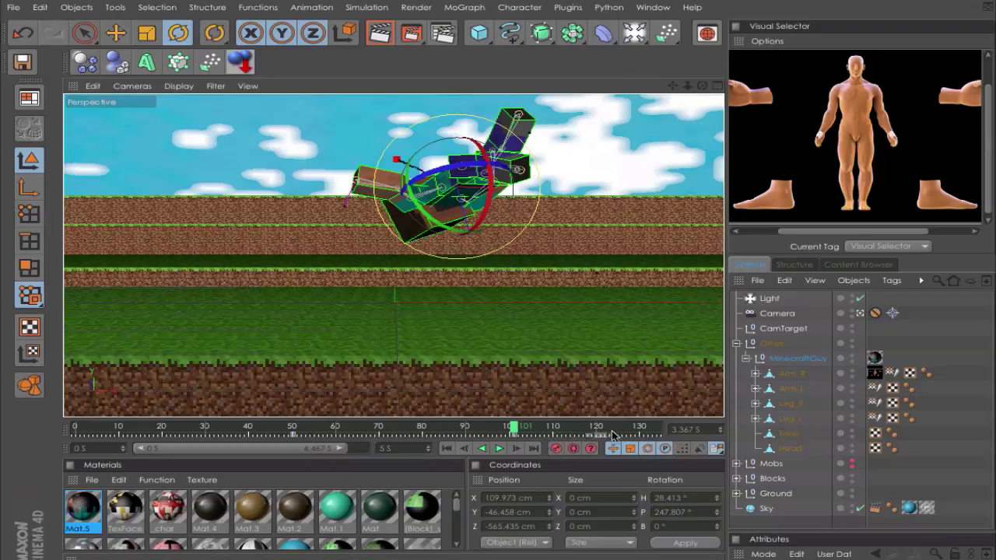
Step: Extend the timeline's preview range to the full 5 s and set the current time to frame 131
drag(627, 433, 663, 432)
drag(346, 451, 372, 451)
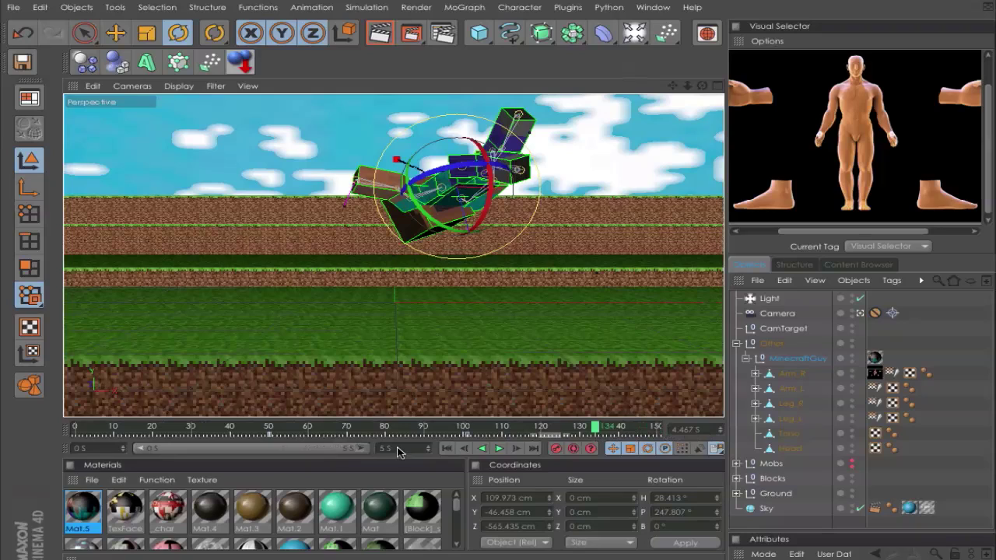
click(584, 429)
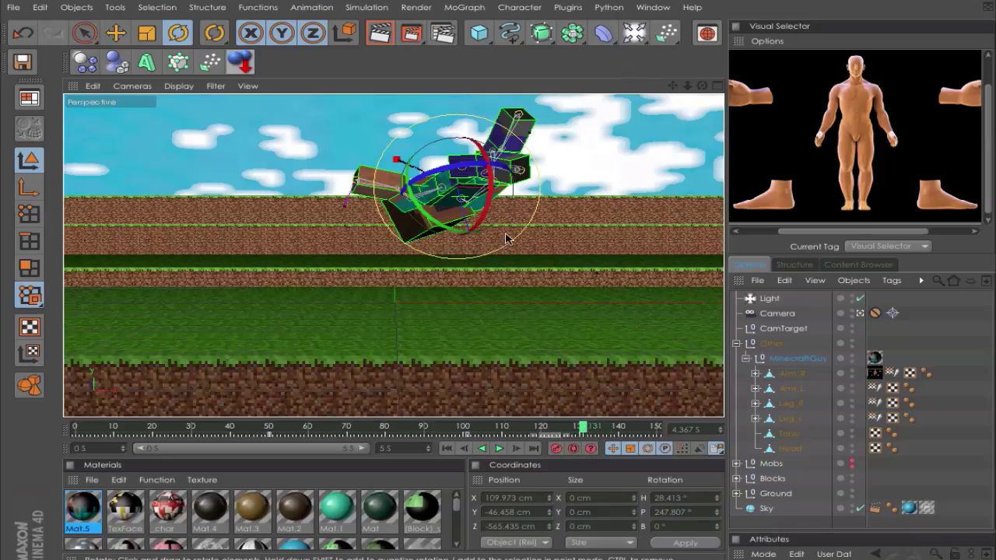
Step: Turn the whole MinecraftGuy upright to a pitch of about 357.8° and lower it to about Y -64.6 cm
drag(476, 153, 491, 243)
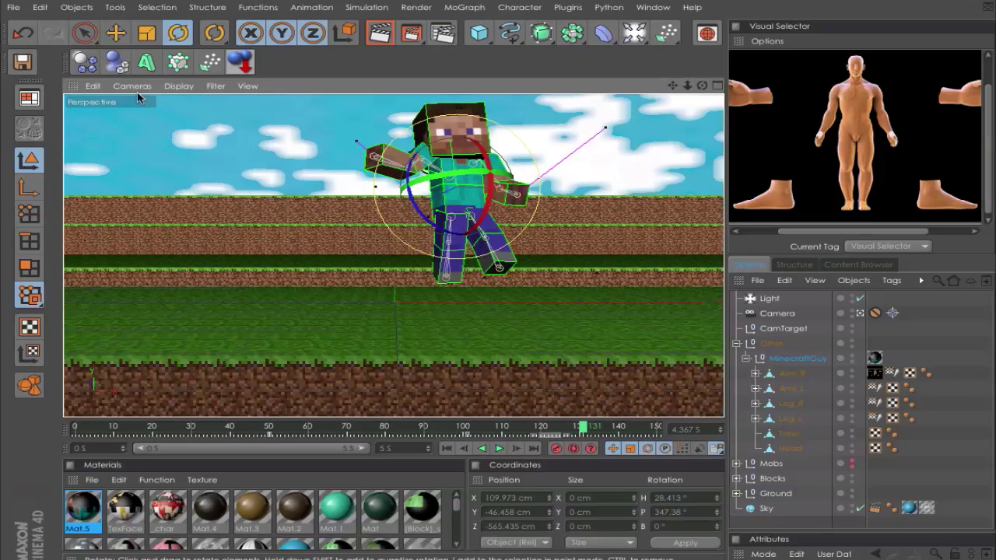
click(116, 32)
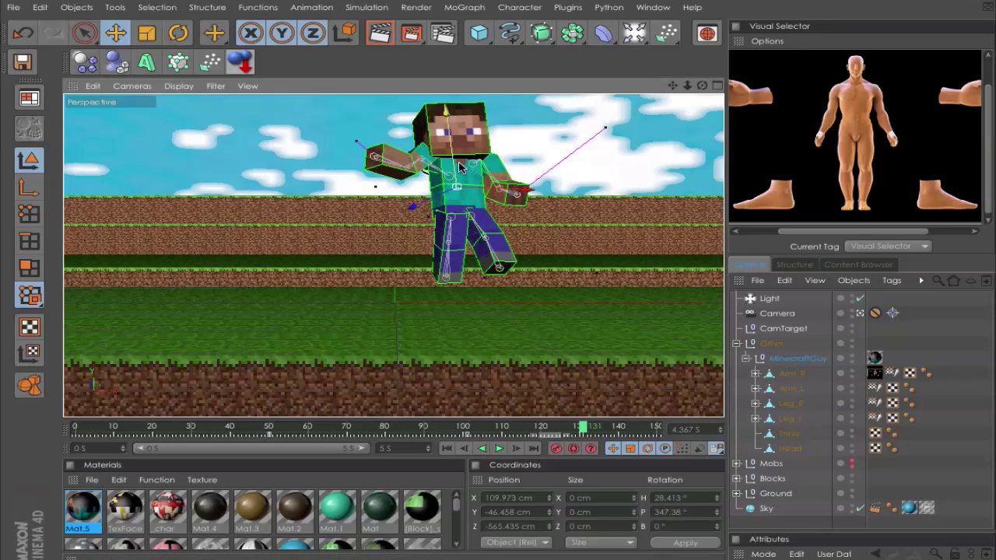
mouse_move(457, 167)
mouse_down()
mouse_move(459, 196)
mouse_move(454, 180)
mouse_up()
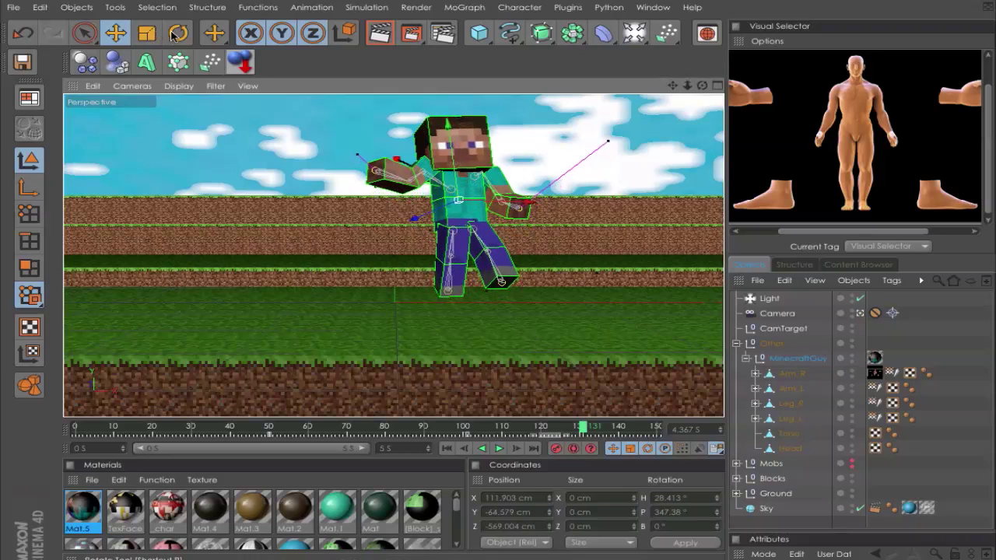
click(178, 35)
drag(496, 204, 491, 215)
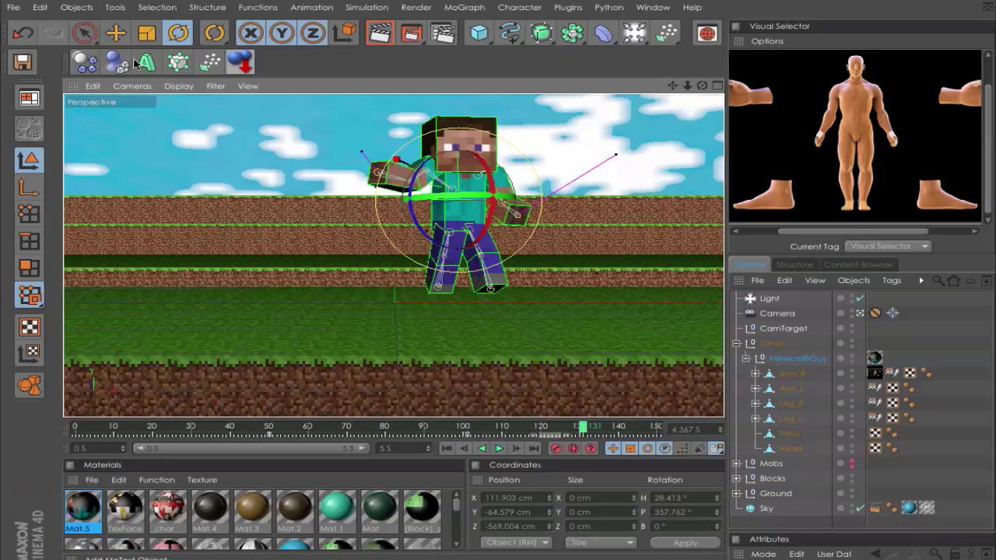
Step: Move the upright MinecraftGuy nearer the camera, to about X 161.3, Y -68.8, Z -660.2 cm
click(116, 35)
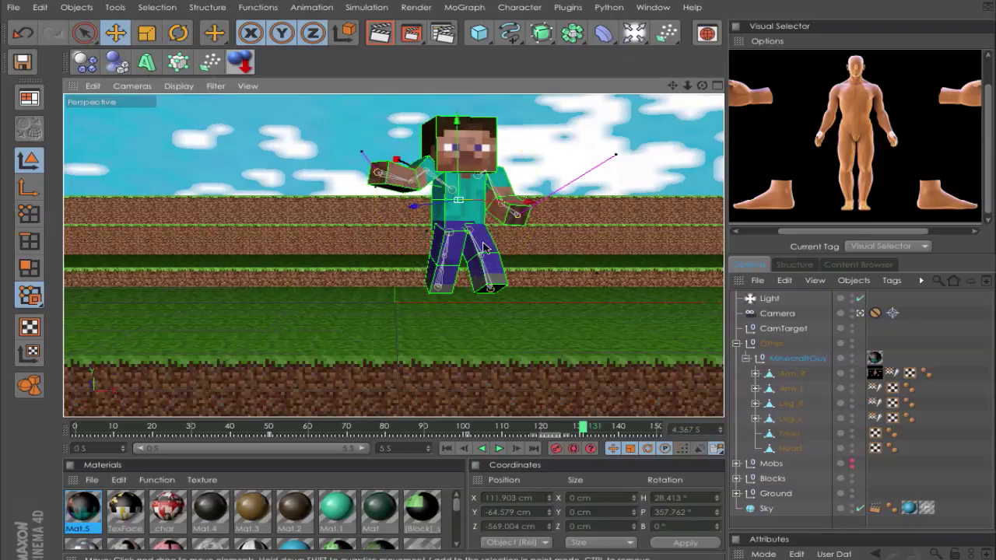
drag(465, 152, 465, 160)
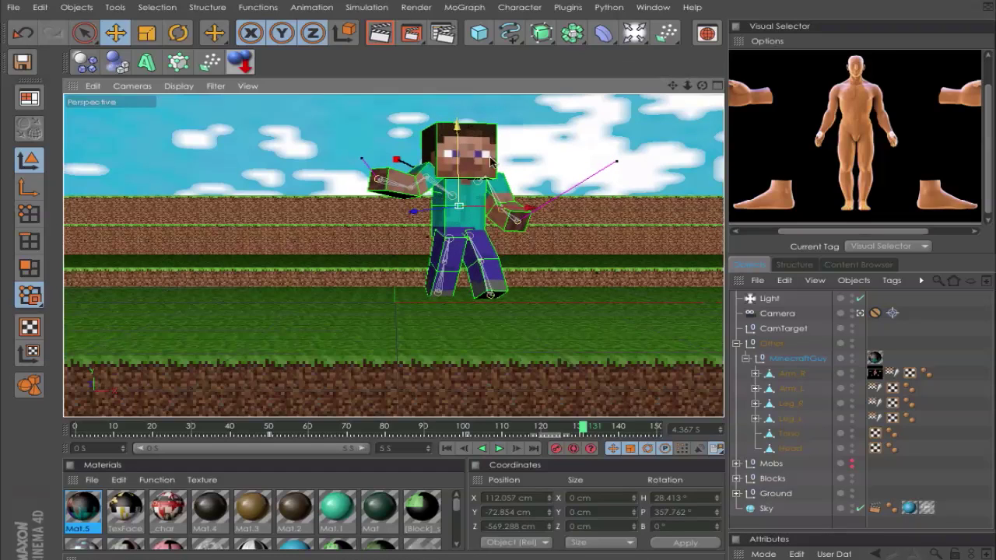
mouse_move(436, 214)
mouse_down()
mouse_move(498, 203)
mouse_move(438, 207)
mouse_up()
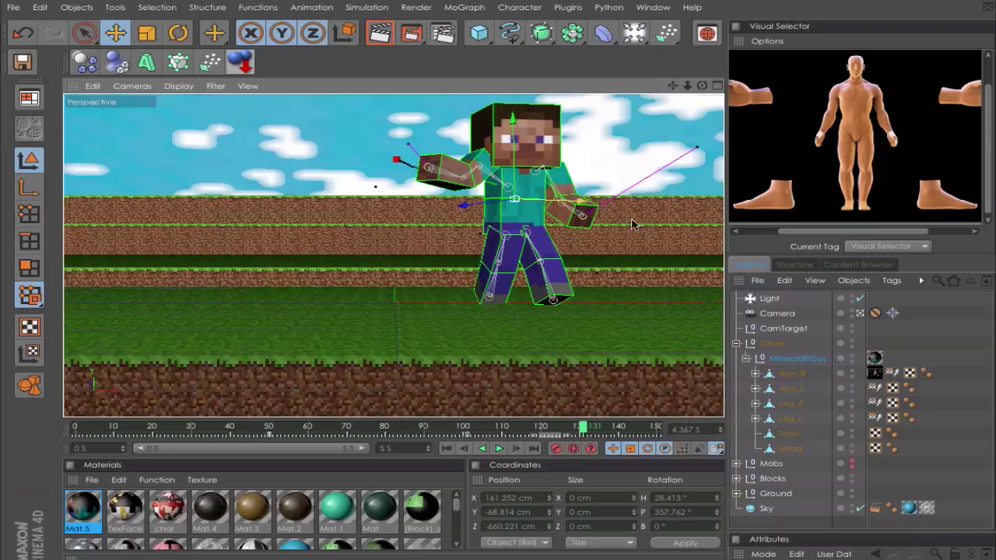
Step: Rotate only the character's Head so the face tilts downward
click(968, 497)
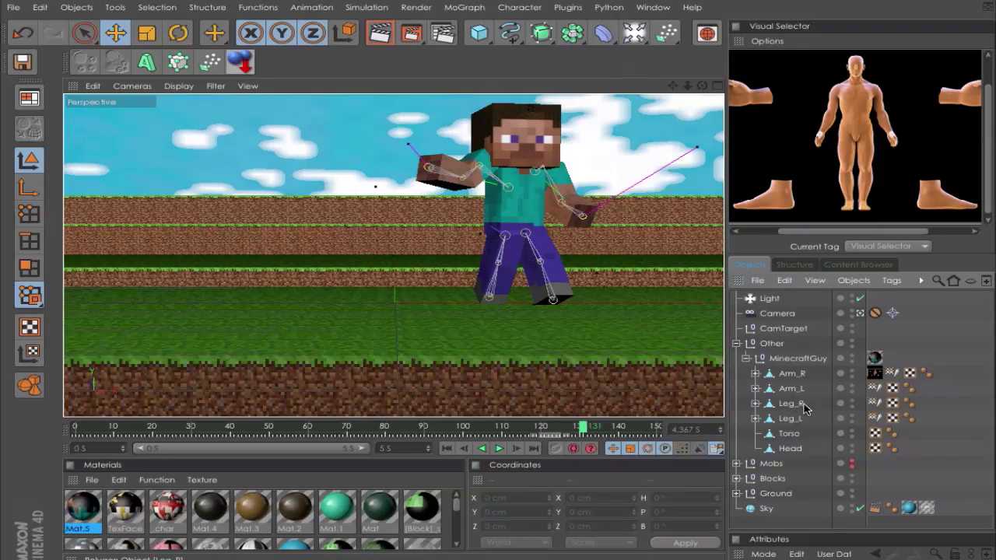
click(790, 448)
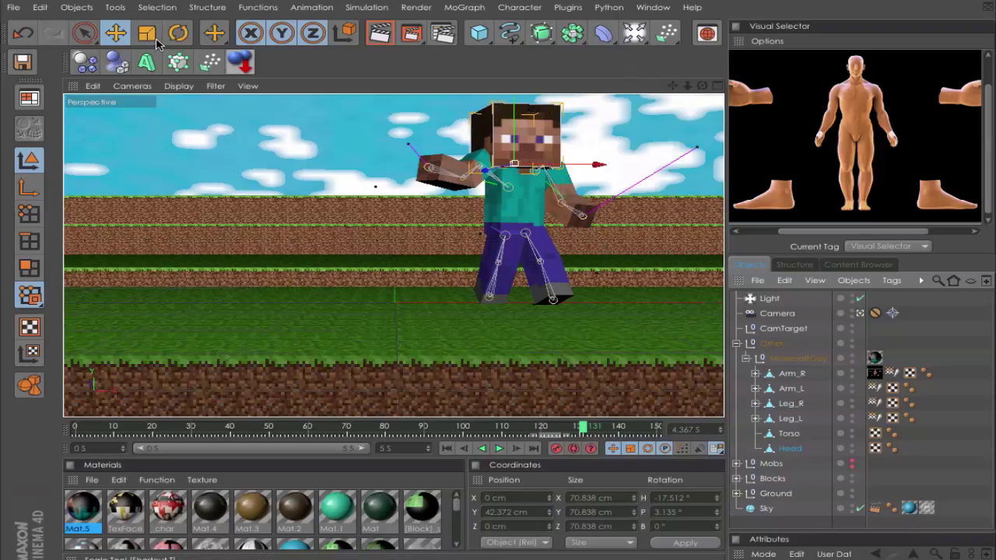
click(179, 35)
drag(535, 142, 541, 166)
Step: Rotate the Torso to a pitch of about 11.3° and Leg_L to a pitch of about 12.8°
click(789, 433)
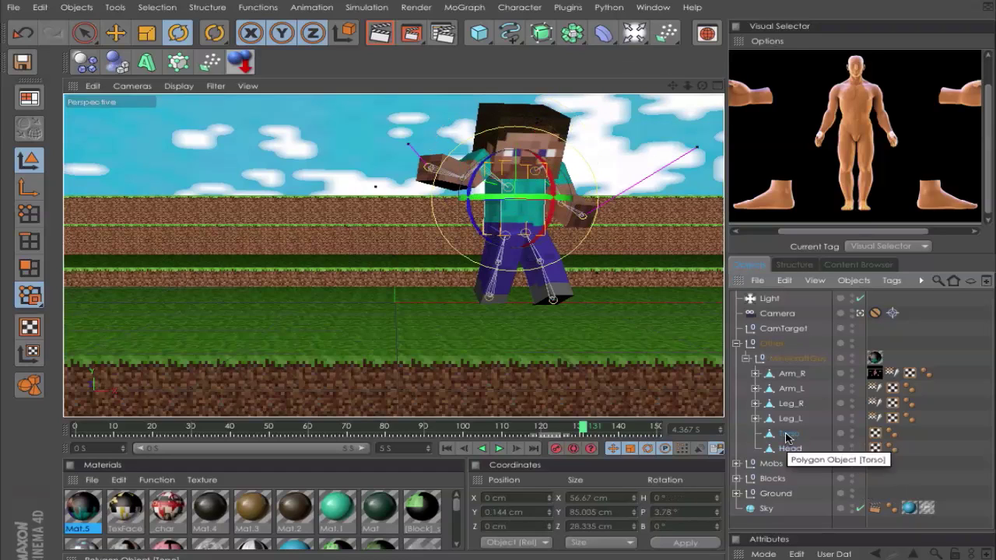
drag(550, 221, 550, 223)
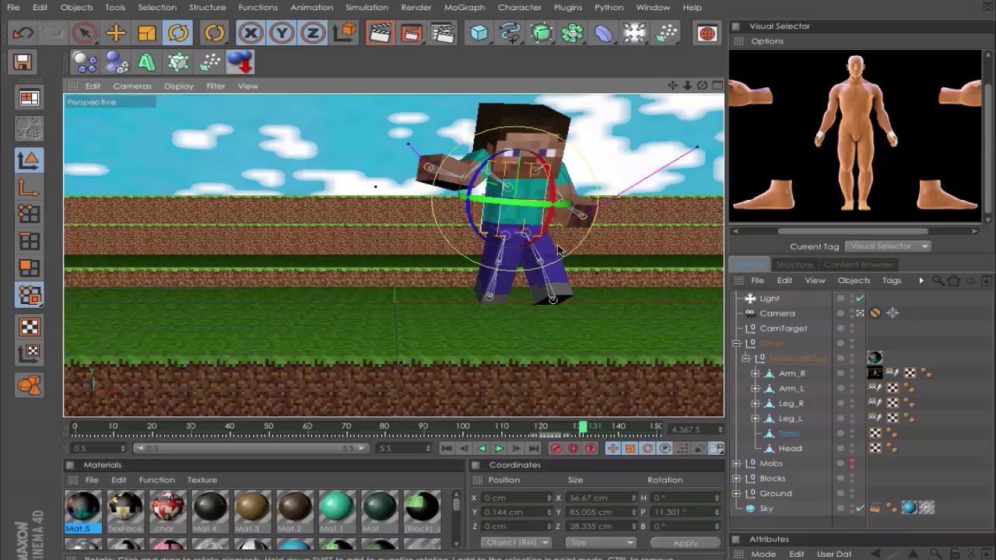
click(789, 418)
drag(557, 254, 545, 278)
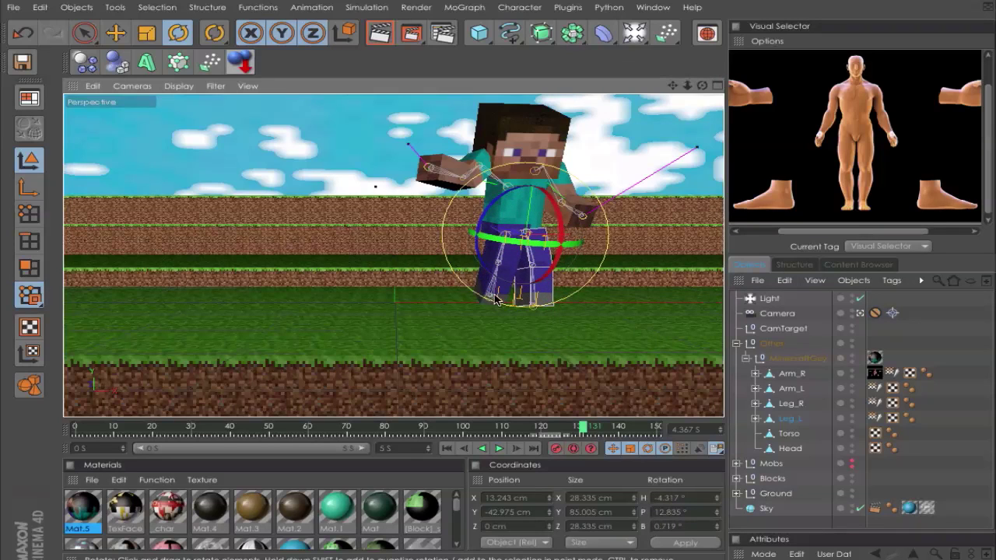
Step: Try to shift Leg_R upward at the hip, to about X -10.9, Y -33.2, Z 14.9 cm
click(790, 403)
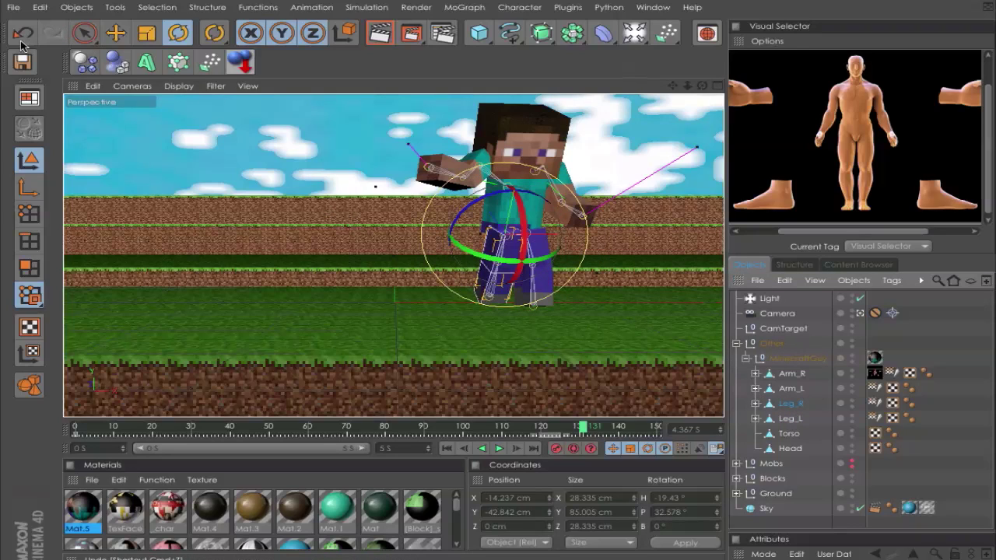
click(115, 33)
drag(584, 247, 493, 234)
click(605, 321)
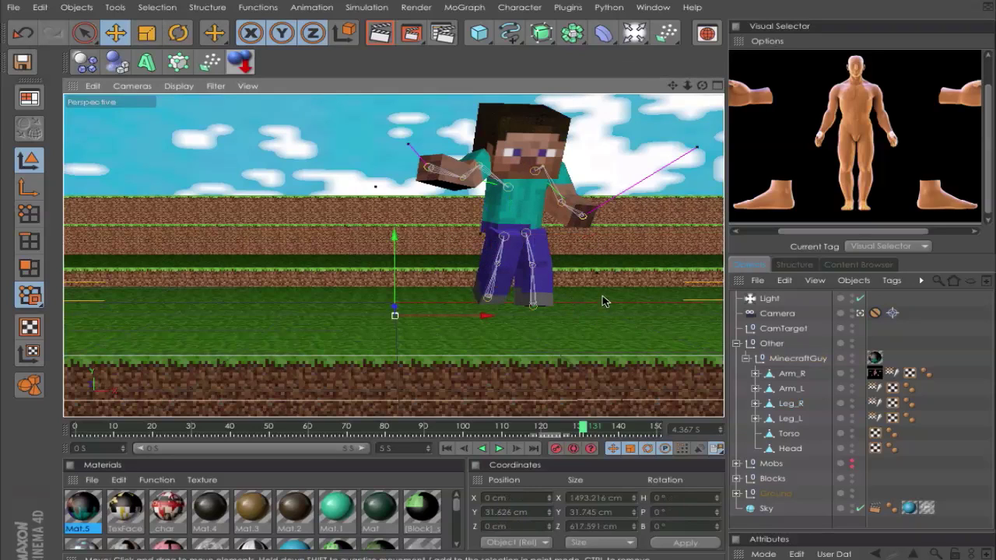
click(513, 201)
drag(513, 200, 502, 234)
click(500, 225)
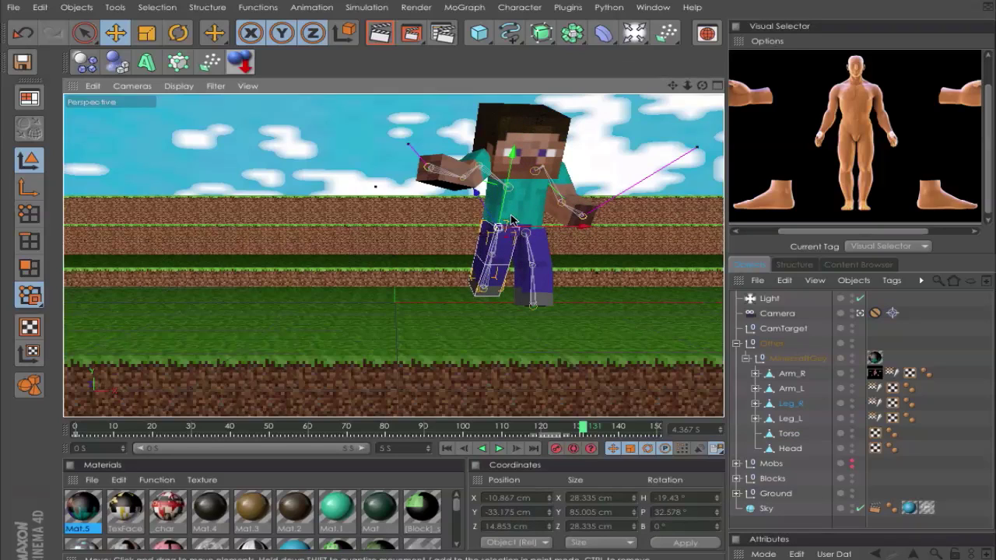
click(596, 266)
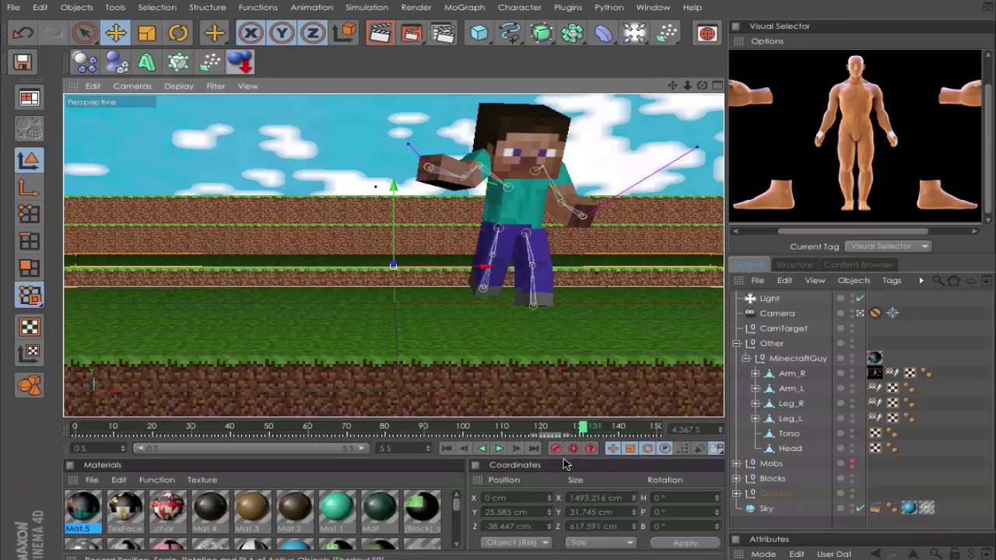
key(ctrl+z)
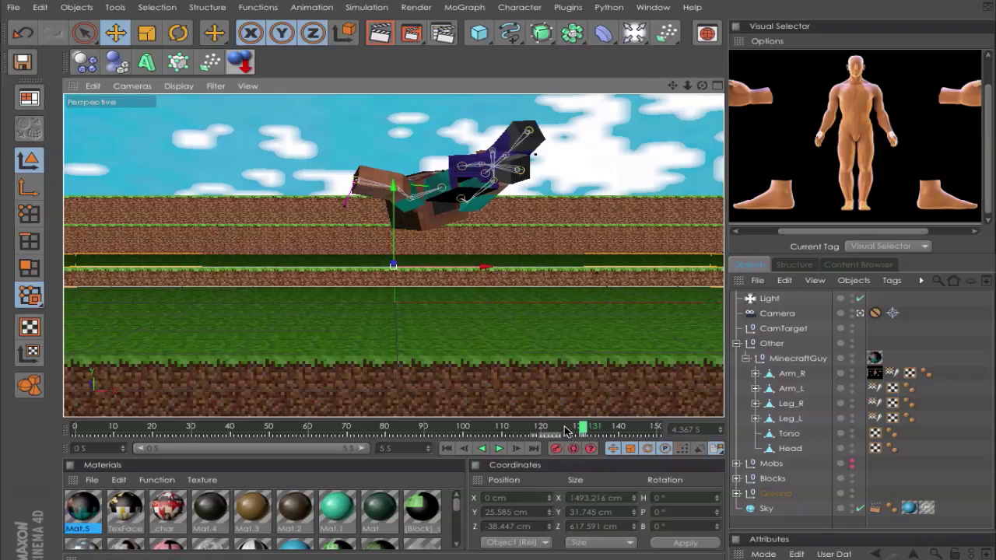
Step: Return the timeline to 0 s and rotate the whole MinecraftGuy upright to a pitch of about -6.3°
drag(568, 430, 28, 430)
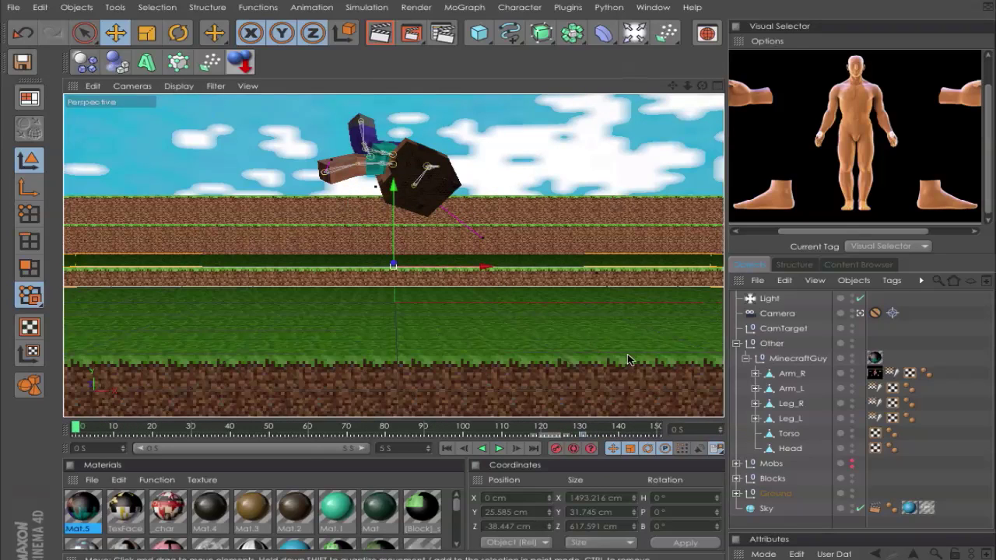
click(806, 359)
middle_click(808, 360)
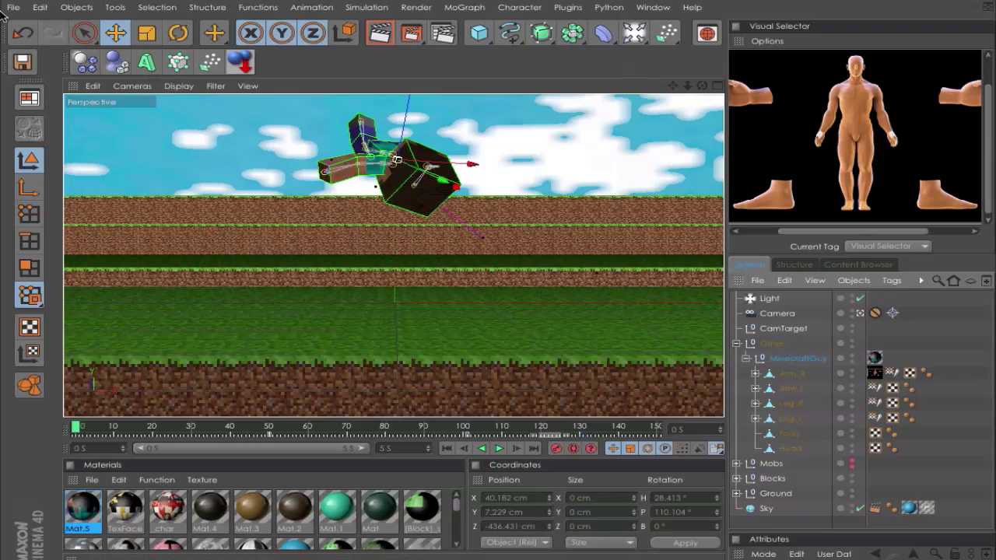
click(180, 32)
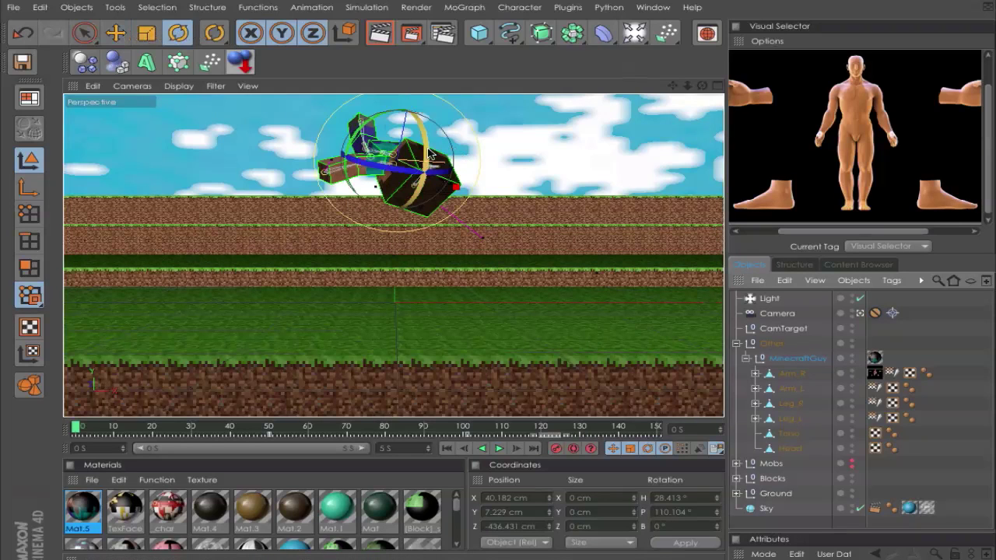
mouse_move(454, 154)
mouse_down()
mouse_move(426, 186)
mouse_move(451, 134)
mouse_move(443, 167)
mouse_up()
Step: Move the whole MinecraftGuy to about X -28, Y -34.5, Z -310.5 cm and record its keyframe at 0 s
click(115, 33)
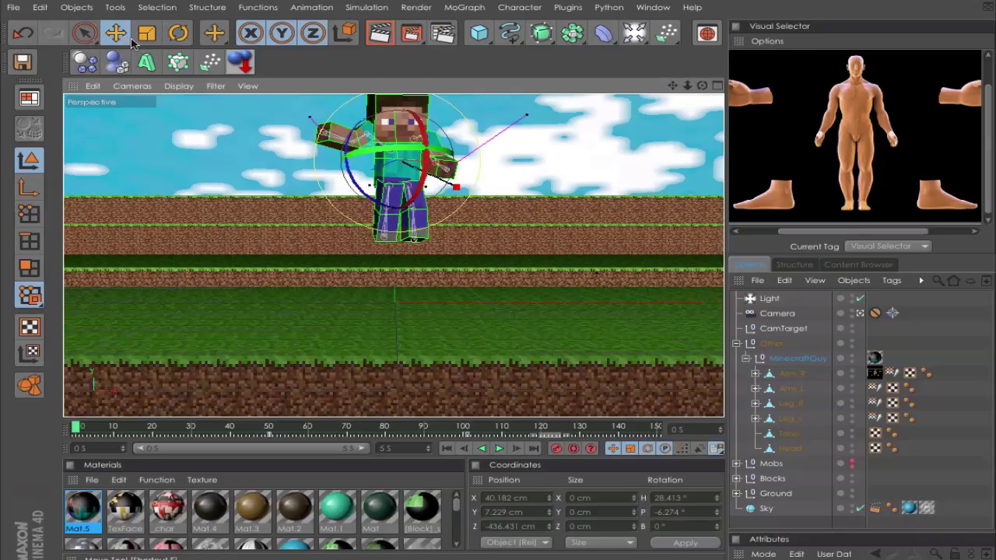
drag(398, 144, 355, 201)
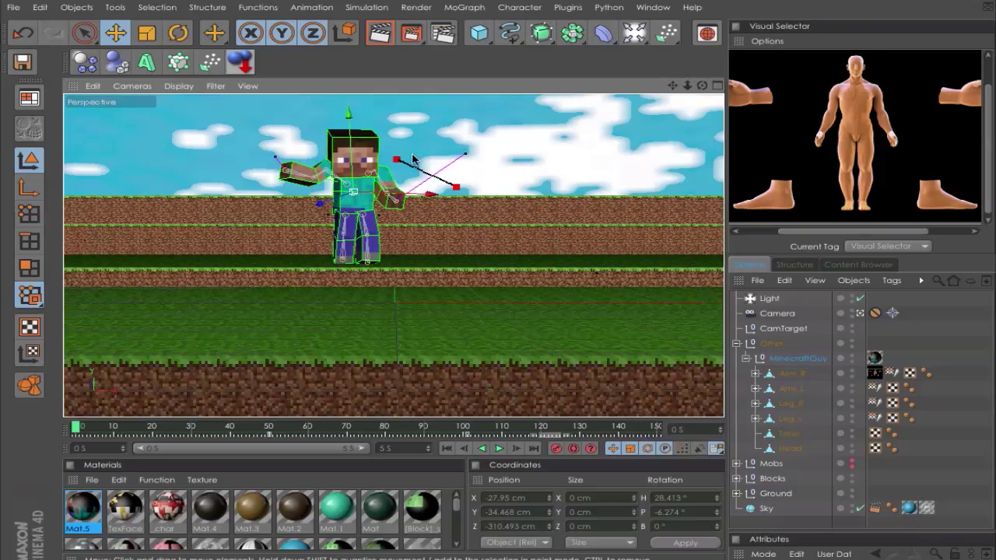
click(556, 448)
Step: Go to 4.333 s on the timeline and rotate the whole MinecraftGuy upright to a pitch of about 350°
drag(156, 426, 579, 433)
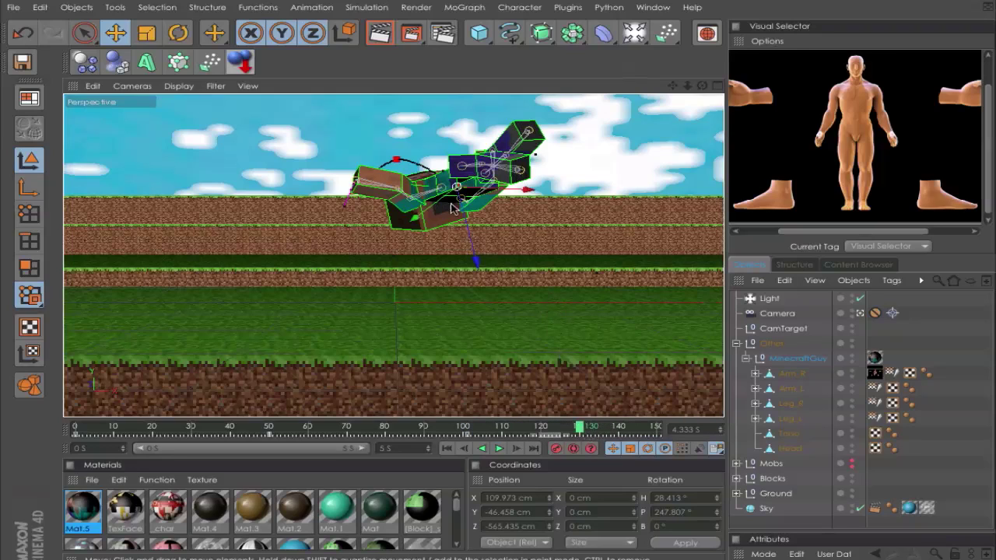
key(r)
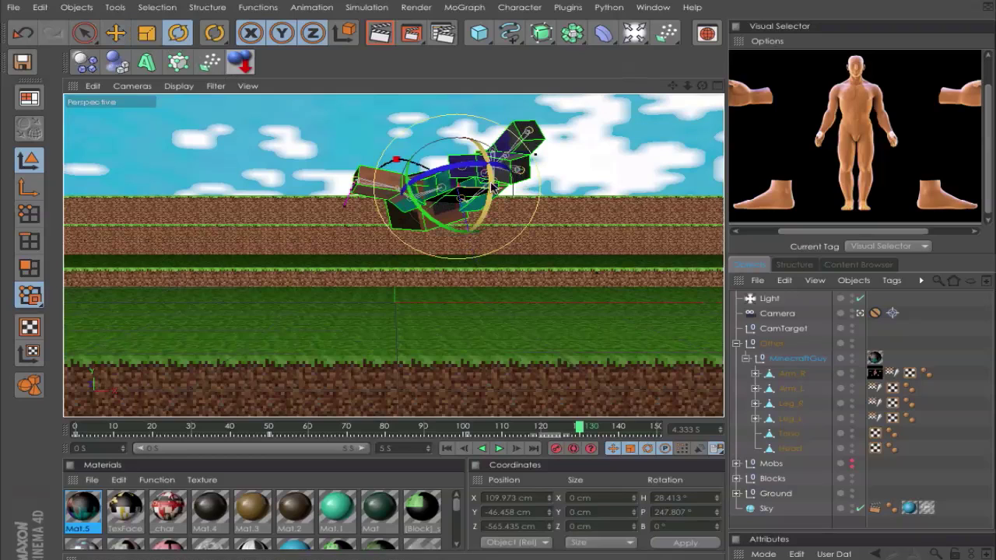
drag(493, 187, 448, 269)
Step: Move the whole MinecraftGuy down and forward to its landing position at about X 144.1, Y -67.1, Z -628.5 cm
click(115, 33)
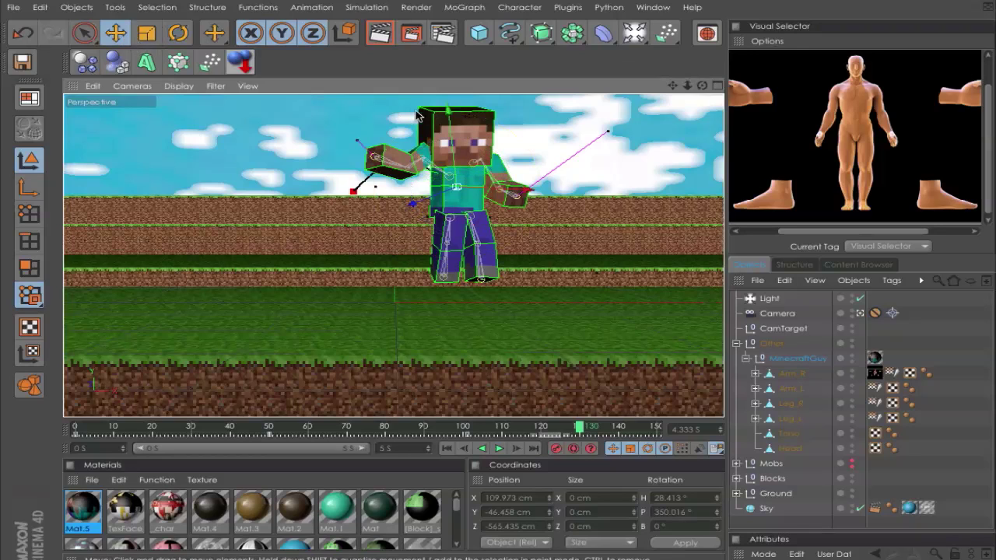
mouse_move(453, 121)
mouse_down()
mouse_move(455, 146)
mouse_move(455, 133)
mouse_up()
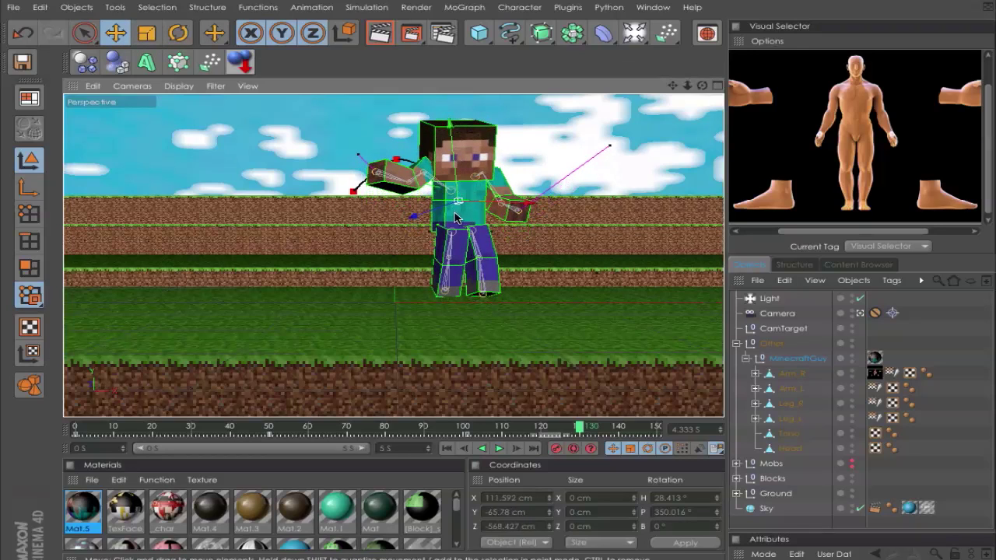
drag(437, 217, 464, 210)
Step: Adjust the whole MinecraftGuy's pitch to about 355.8° and record its keyframe at 4.333 s
click(179, 34)
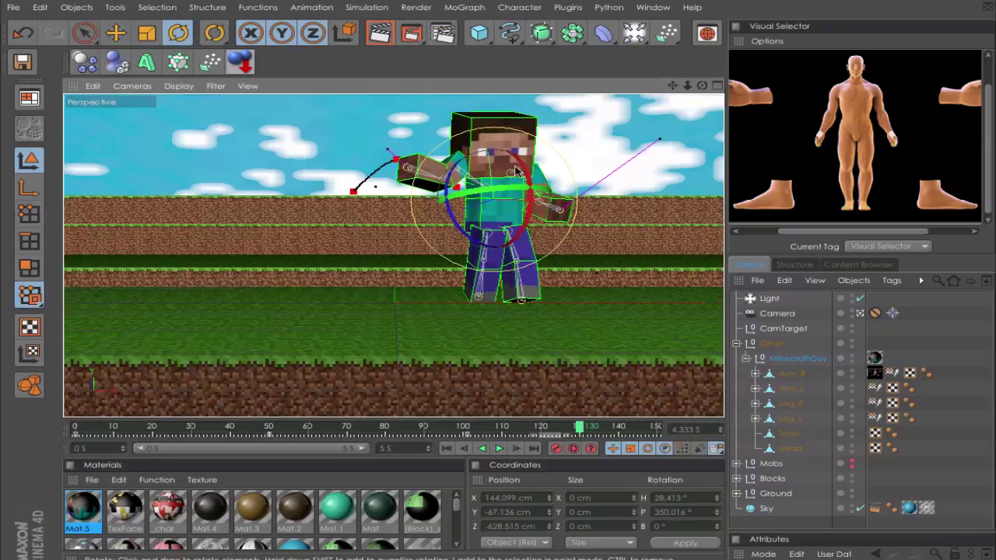
drag(519, 162, 522, 167)
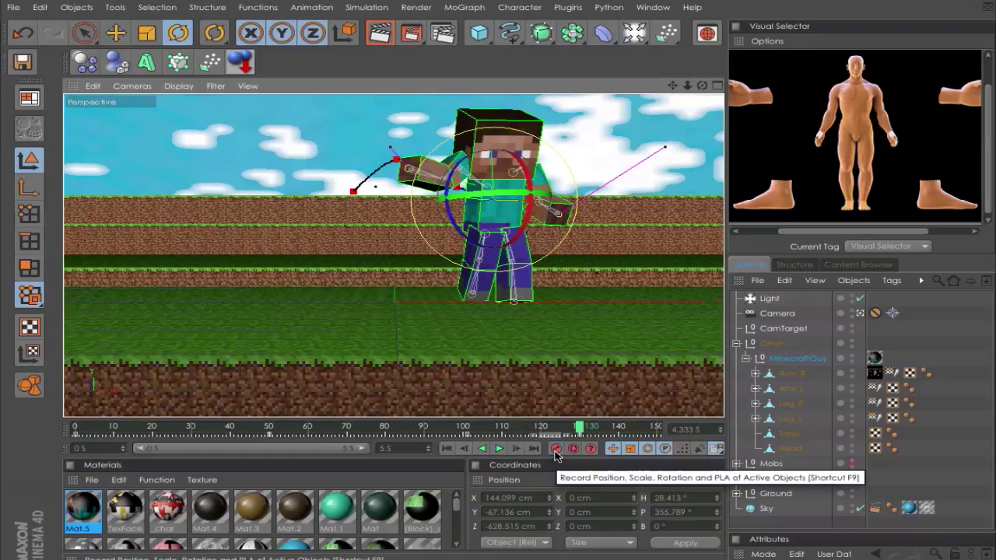
Step: Play the flip animation from the start, stop it, and scrub through the timeline to examine the jump and landing
click(447, 449)
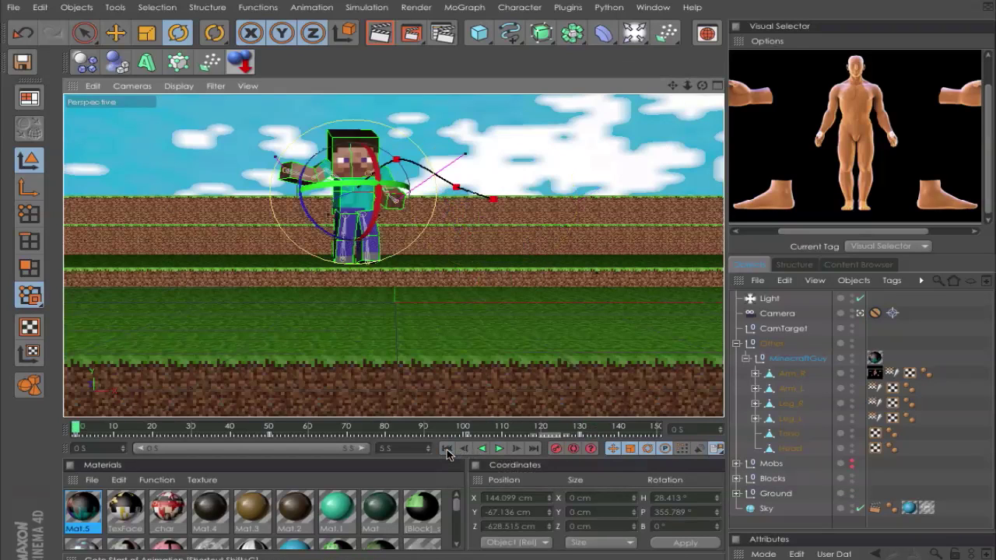
click(500, 448)
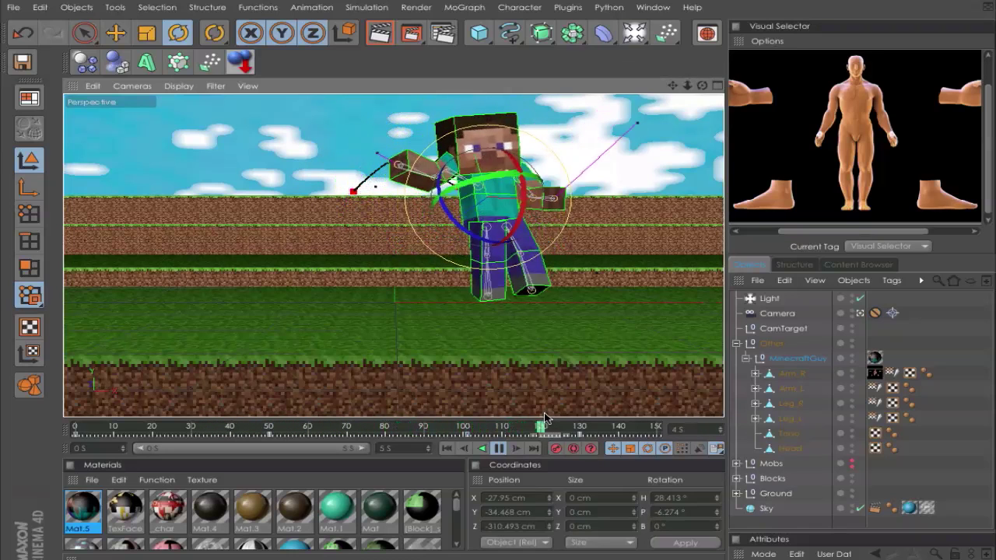
key(space)
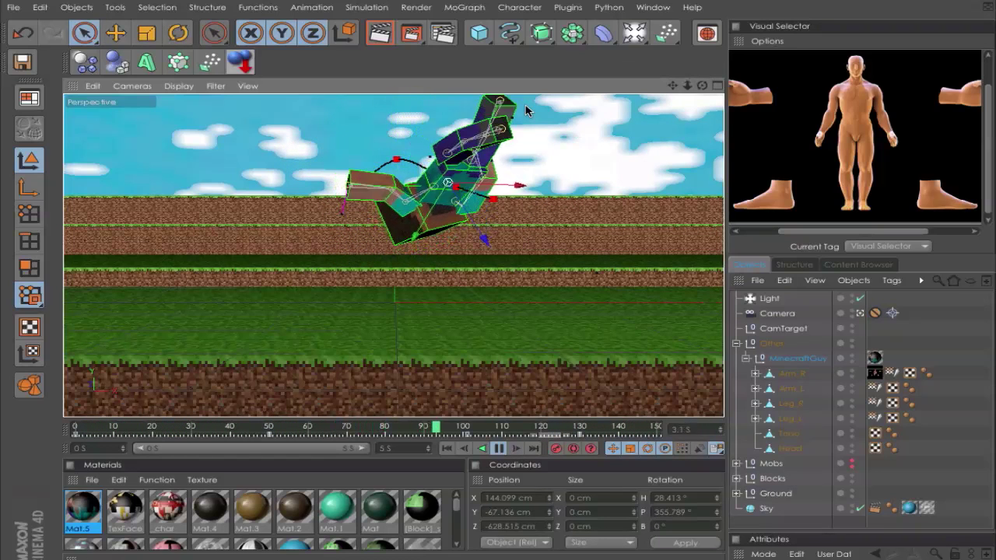
key(F8)
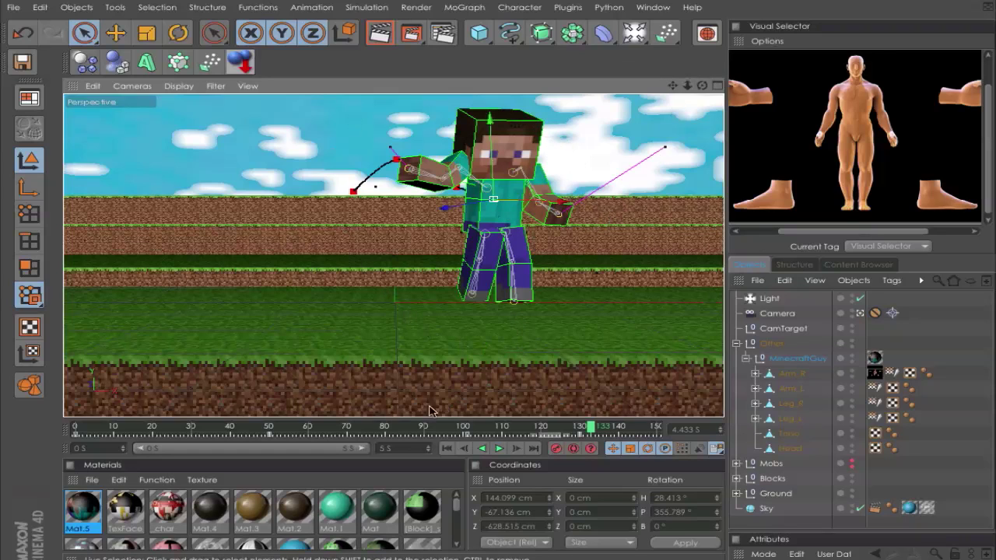
click(374, 429)
drag(328, 437, 557, 423)
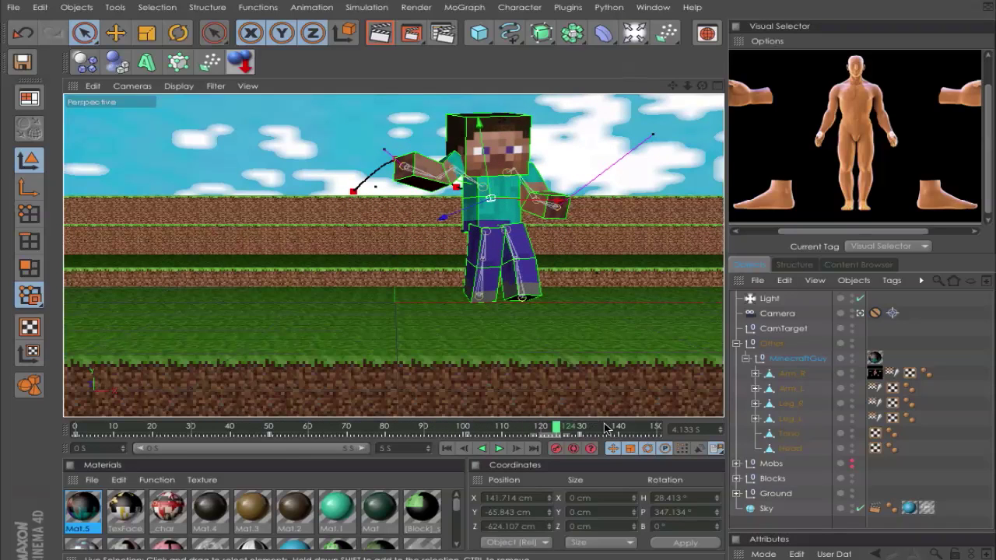
drag(626, 431, 593, 407)
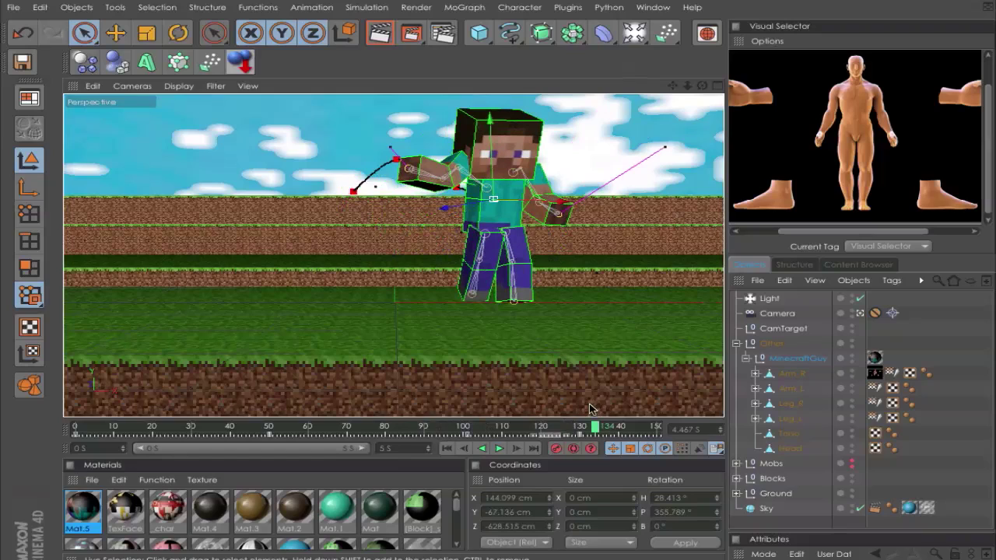